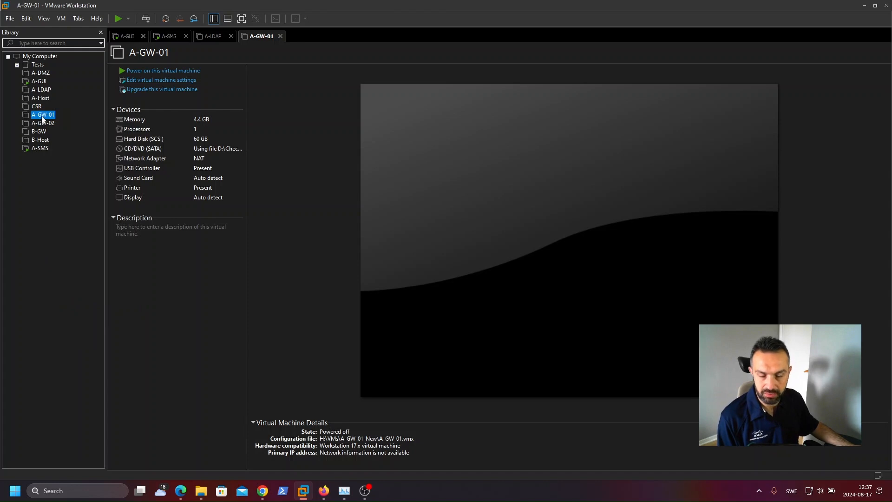
# Step: Open A-GW-01's virtual machine settings and add two more network adapters
pyautogui.hotkey('ctrl', 'd')
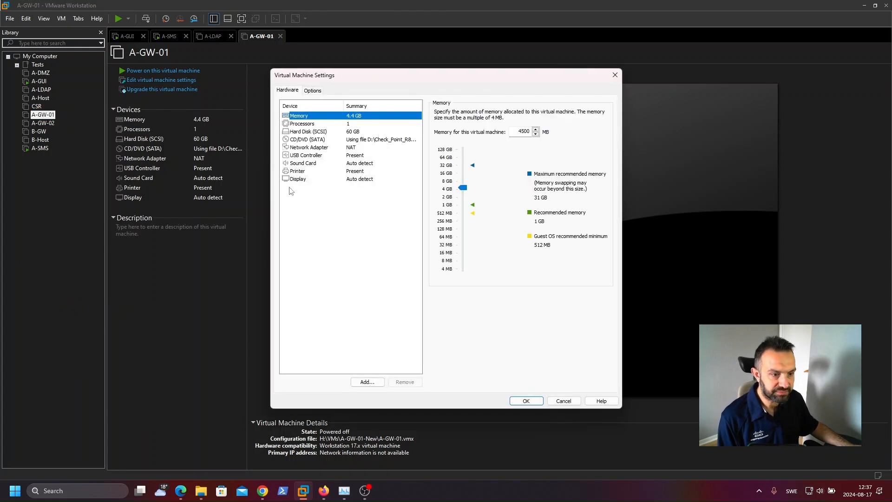
pyautogui.click(312, 147)
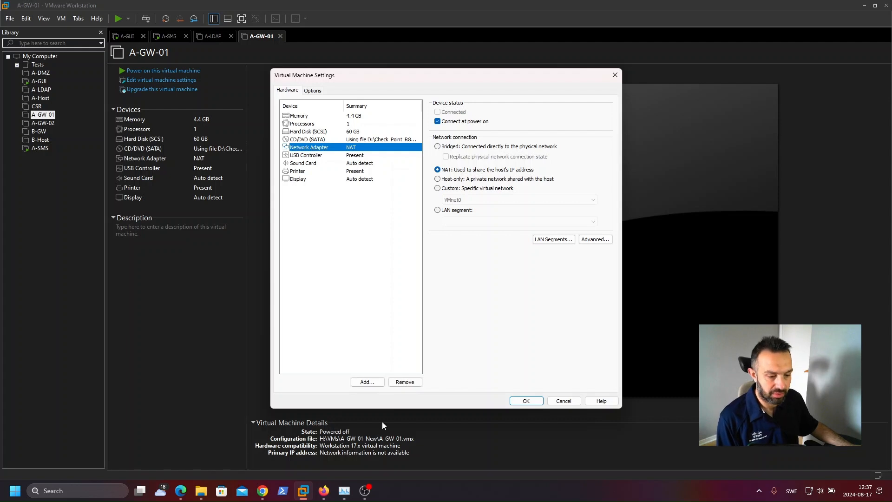
pyautogui.click(367, 382)
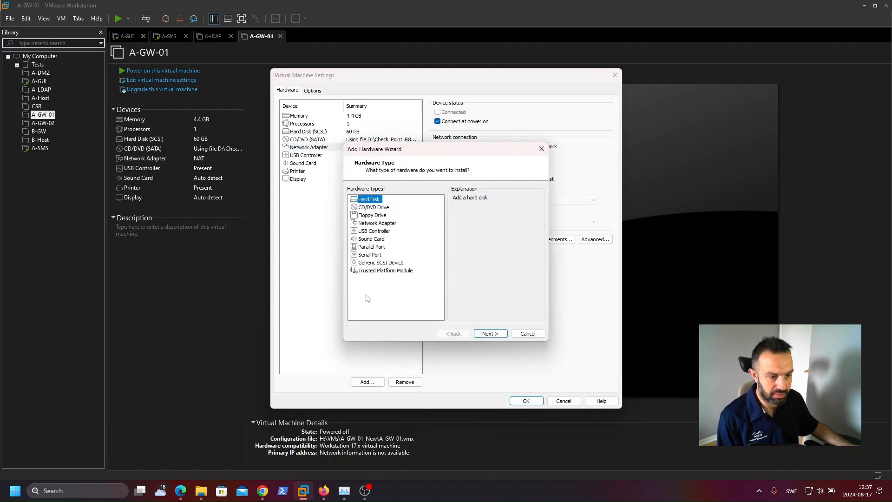
pyautogui.click(377, 223)
pyautogui.click(491, 334)
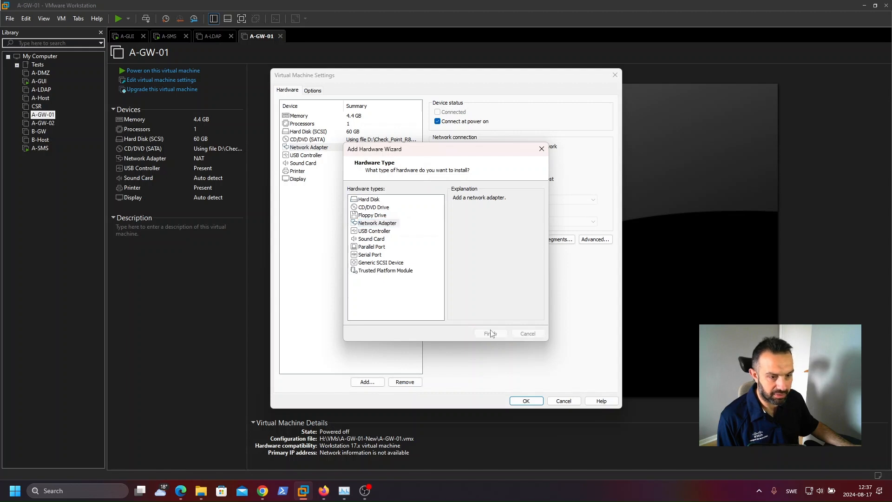
pyautogui.click(372, 382)
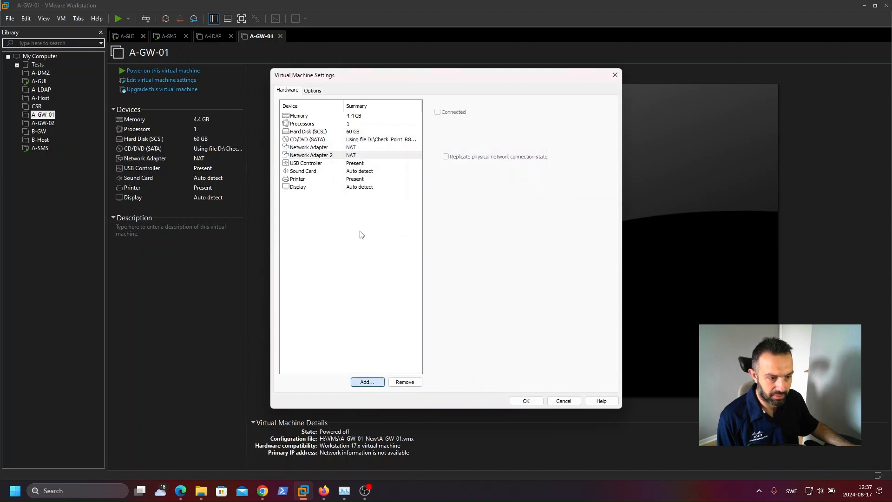
pyautogui.click(377, 224)
pyautogui.click(490, 334)
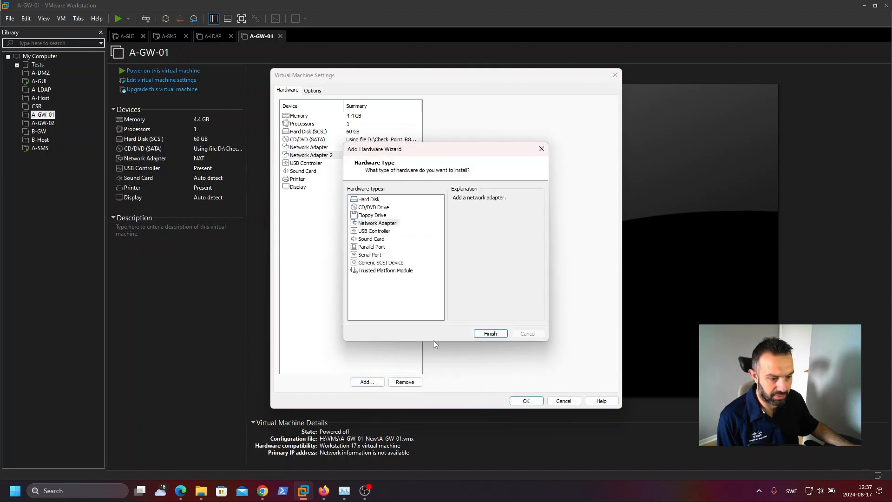
# Step: Add three more network adapters to A-GW-01, up to Network Adapter 6
pyautogui.click(379, 384)
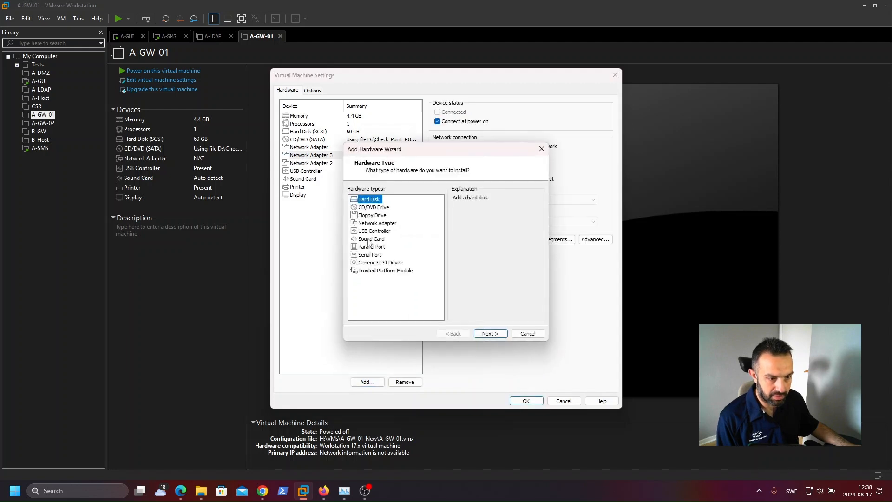
pyautogui.click(371, 224)
pyautogui.click(480, 334)
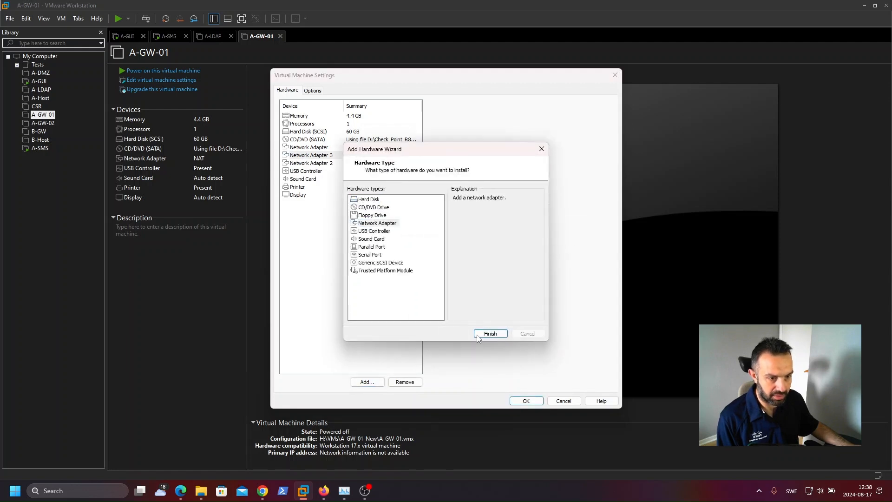
pyautogui.click(366, 382)
pyautogui.click(379, 224)
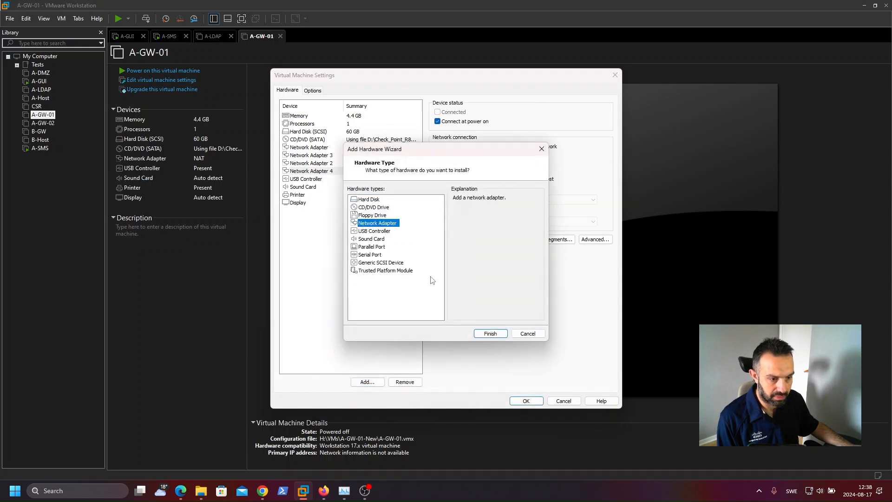
pyautogui.click(484, 335)
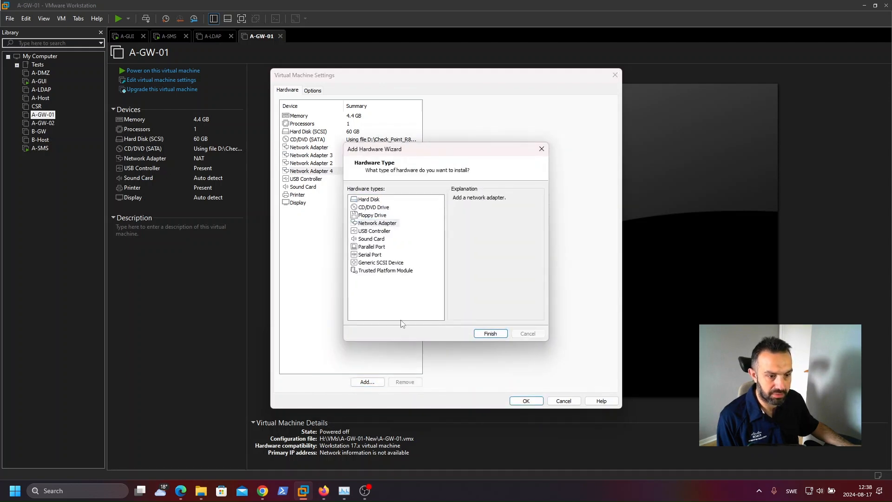
pyautogui.click(379, 383)
pyautogui.click(388, 223)
pyautogui.click(479, 334)
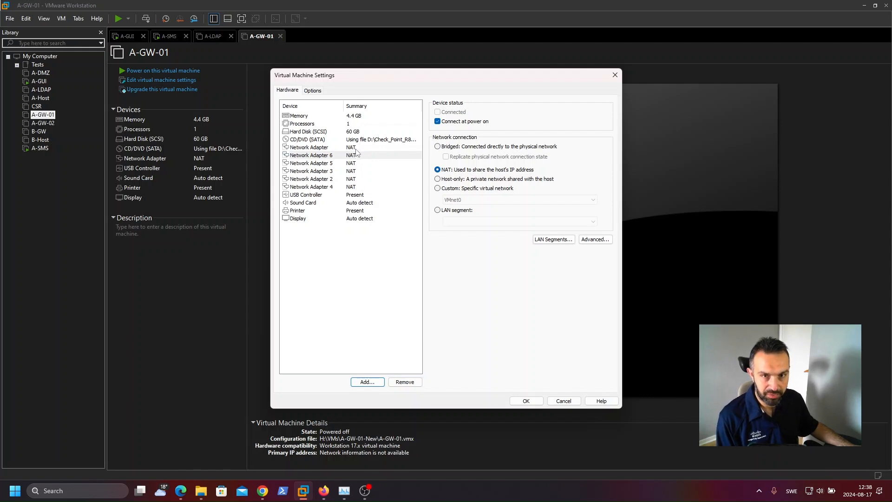
# Step: Review the lab topology diagram in the setup guide PDF, then apply A-GW-01's hardware changes
pyautogui.moveTo(263, 490)
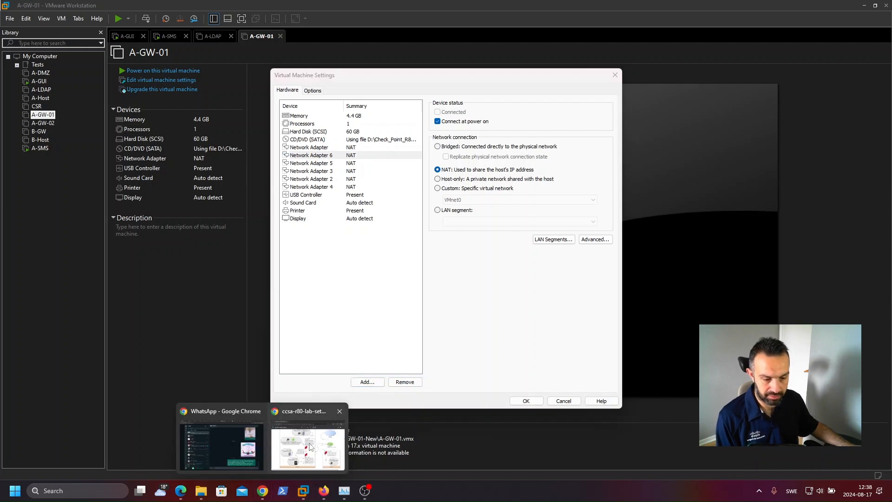
pyautogui.click(325, 451)
pyautogui.scroll(1, 418, 206)
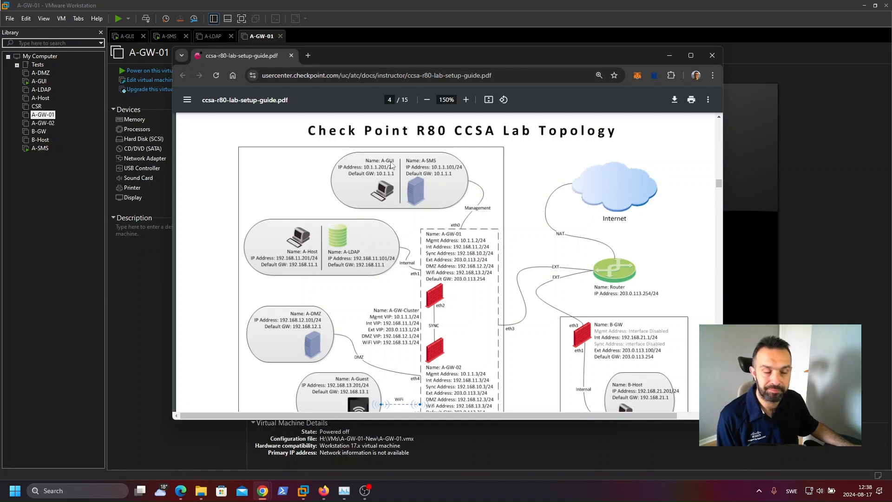
pyautogui.click(60, 187)
pyautogui.click(39, 150)
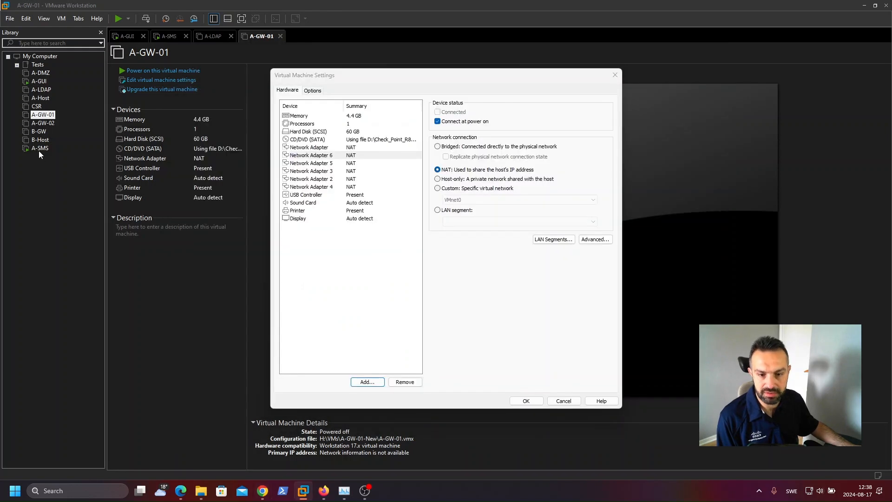
pyautogui.click(527, 400)
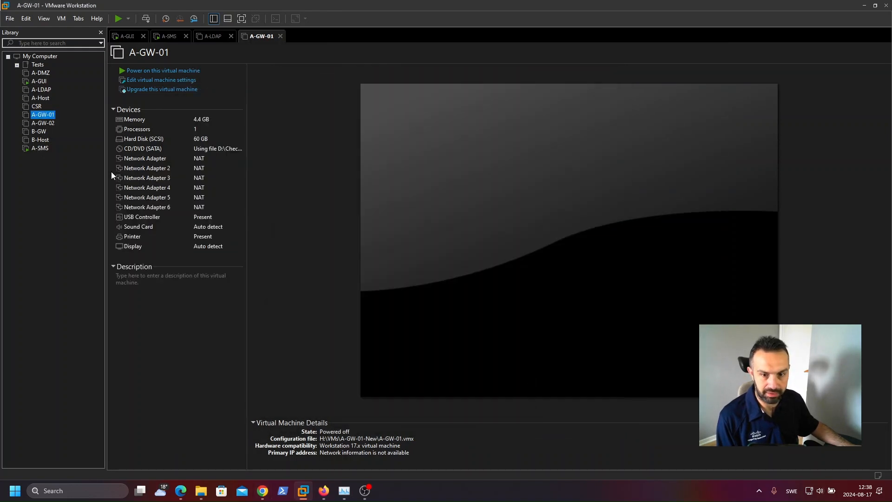
# Step: Open the A-SMS machine's settings to check its network configuration, then cancel
pyautogui.click(40, 148)
pyautogui.rightClick(40, 147)
pyautogui.click(74, 334)
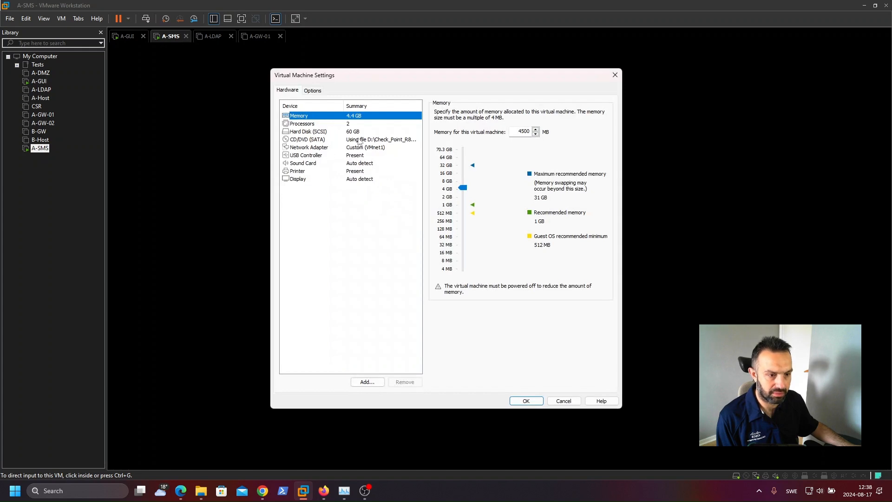
pyautogui.click(565, 401)
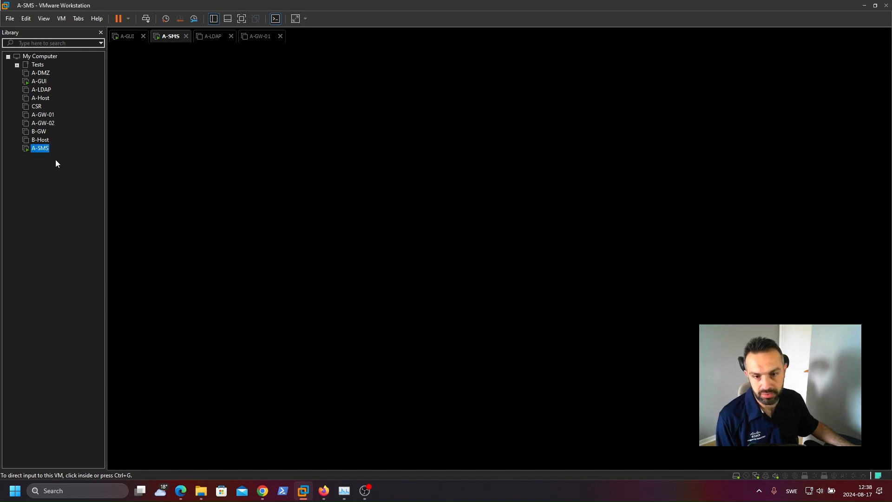
# Step: Set A-GW-01's first network adapter to the custom virtual network VMnet1 (Host-only)
pyautogui.click(44, 114)
pyautogui.click(165, 160)
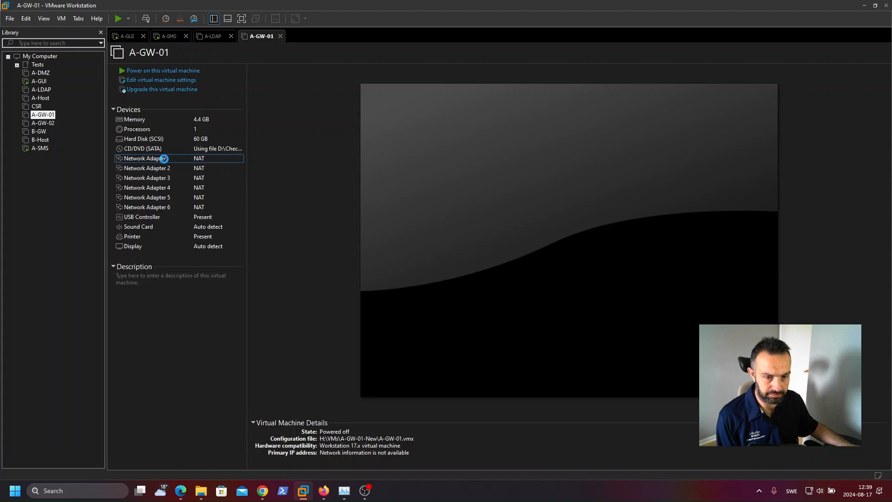
pyautogui.doubleClick(163, 159)
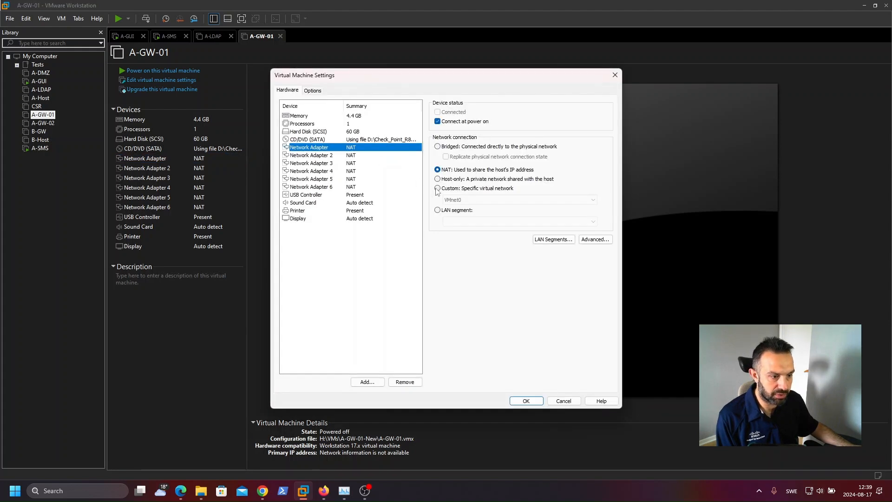
pyautogui.click(437, 188)
pyautogui.click(459, 200)
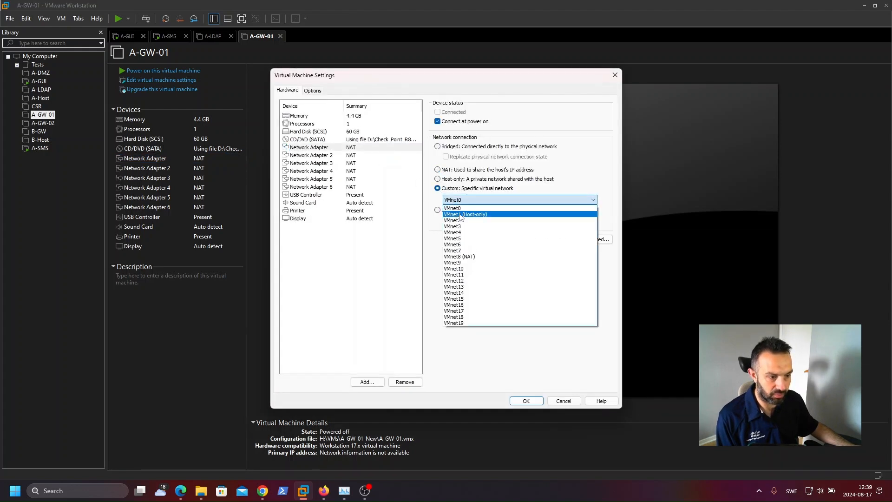
pyautogui.click(461, 215)
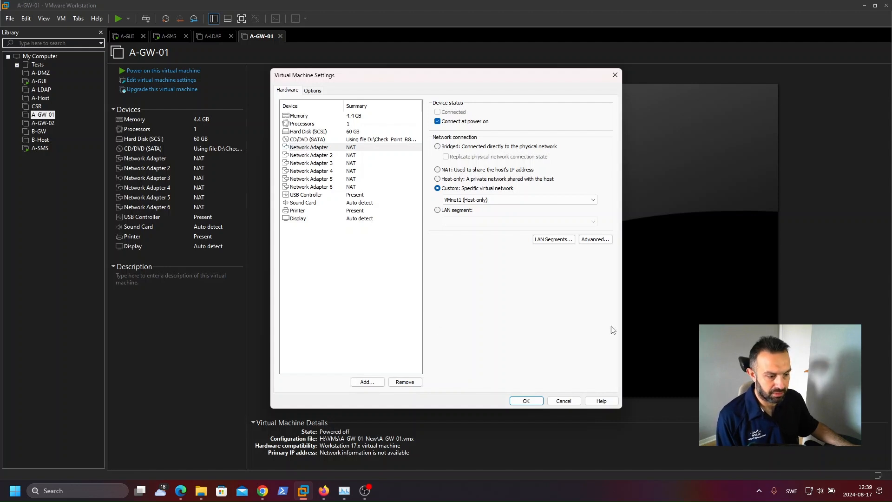
pyautogui.click(526, 401)
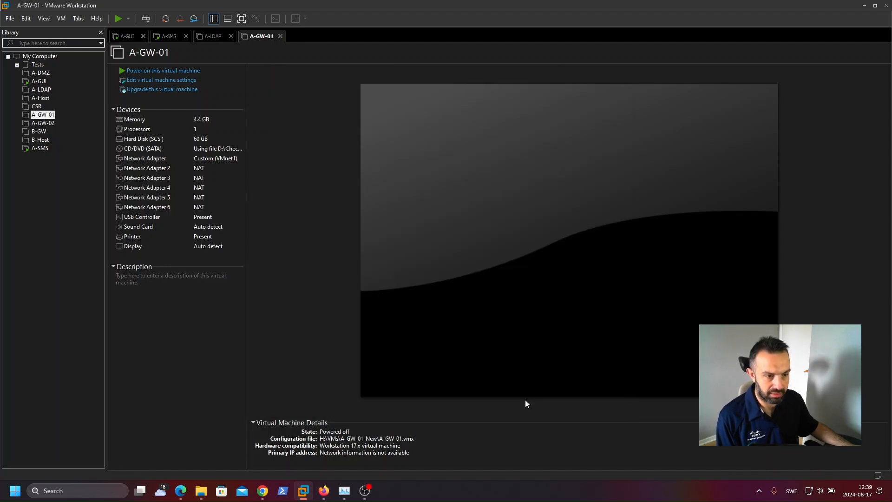
# Step: Open A-GW-02's virtual machine settings and add network adapters up to Network Adapter 6
pyautogui.click(46, 124)
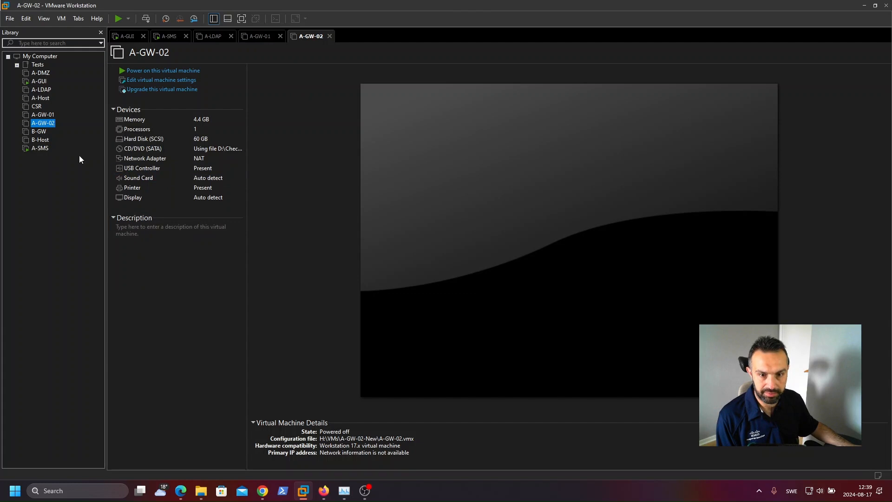
pyautogui.rightClick(47, 124)
pyautogui.click(325, 347)
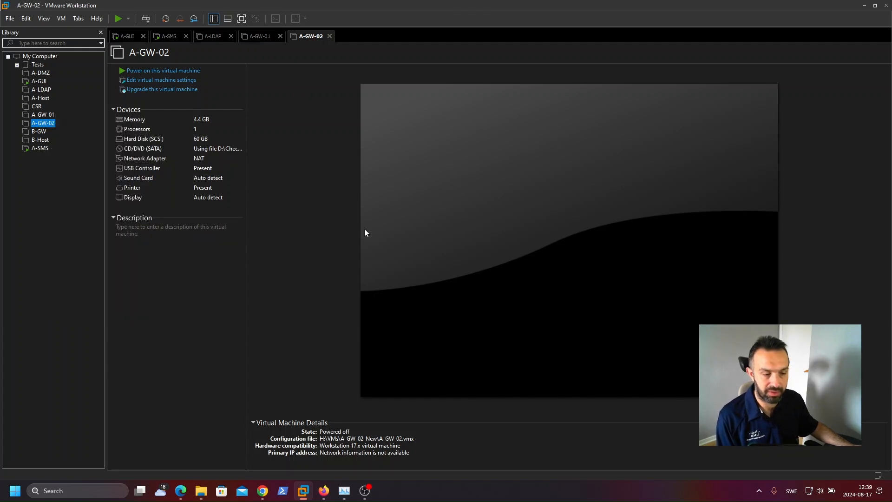
pyautogui.hotkey('ctrl', 'd')
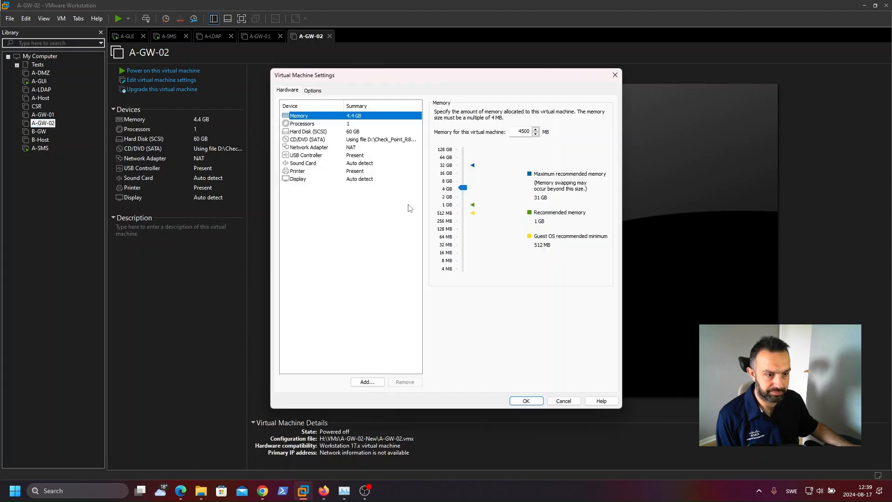
pyautogui.click(366, 381)
pyautogui.click(378, 223)
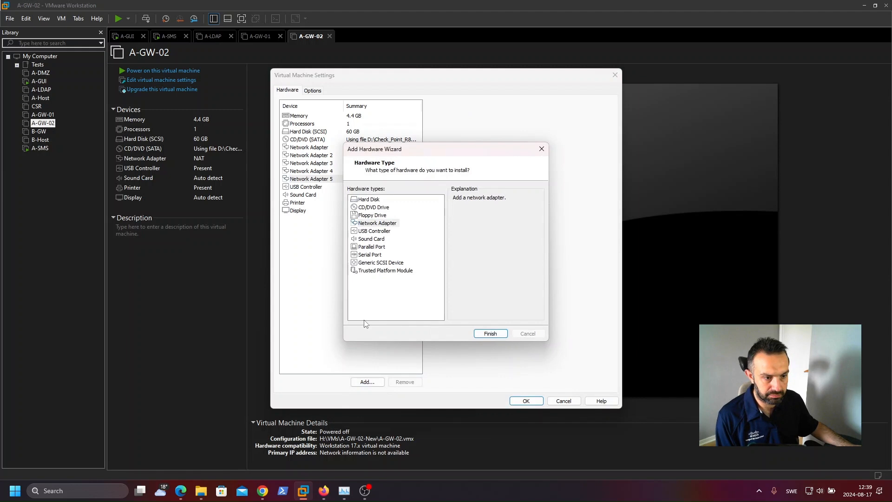
pyautogui.press('Return')
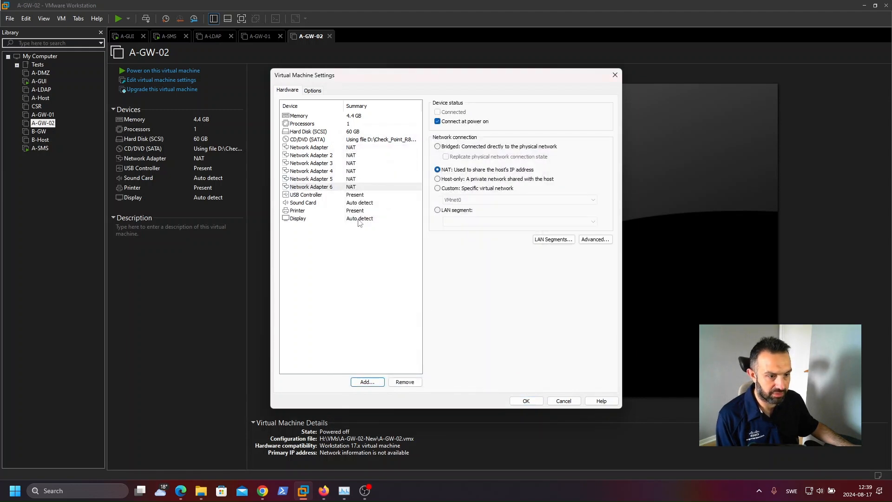
# Step: Set A-GW-02's first network adapter to custom VMnet1 (Host-only) and apply the settings
pyautogui.click(352, 148)
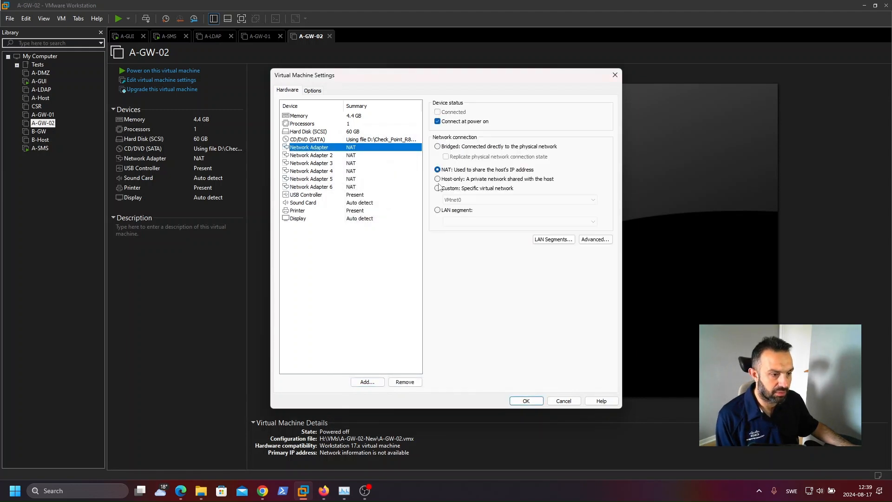
pyautogui.click(438, 188)
pyautogui.click(458, 200)
pyautogui.click(463, 214)
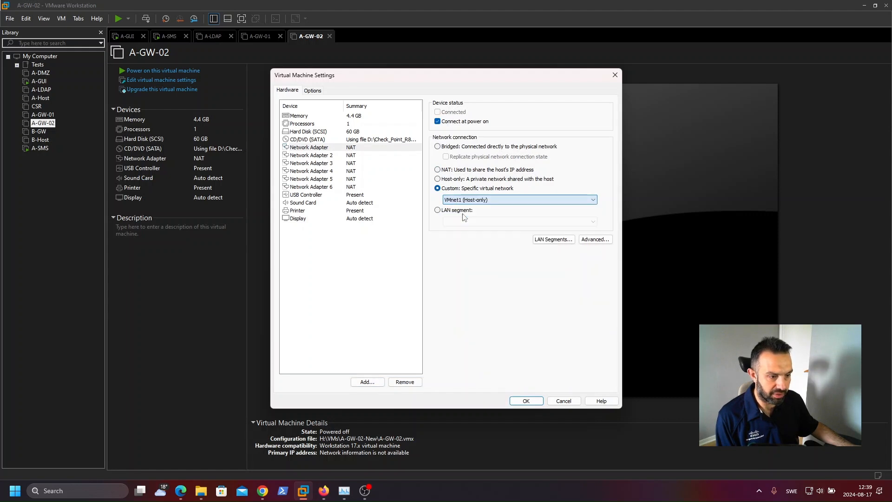
pyautogui.click(528, 401)
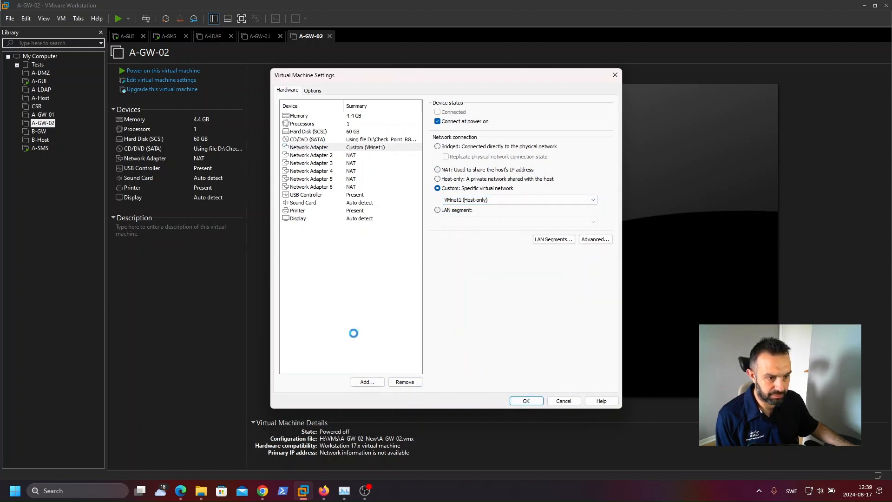
# Step: Refer back to the lab topology diagram in the setup guide PDF
pyautogui.moveTo(263, 491)
pyautogui.click(307, 451)
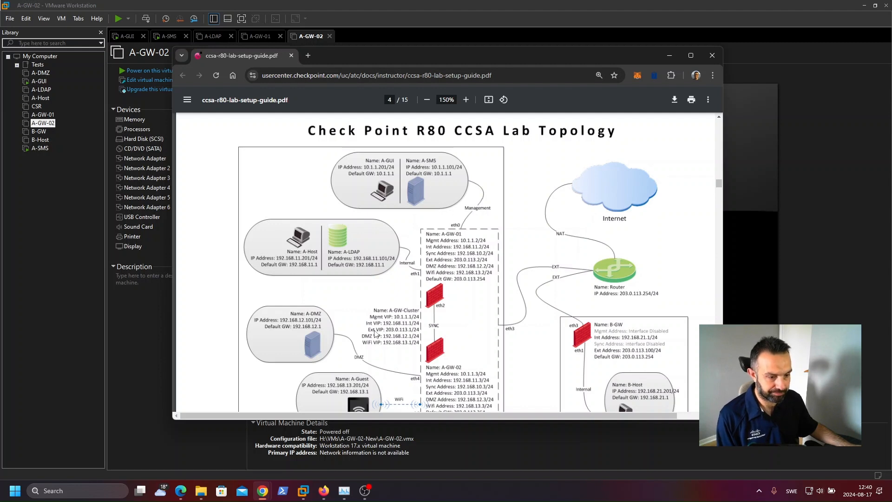
pyautogui.click(43, 200)
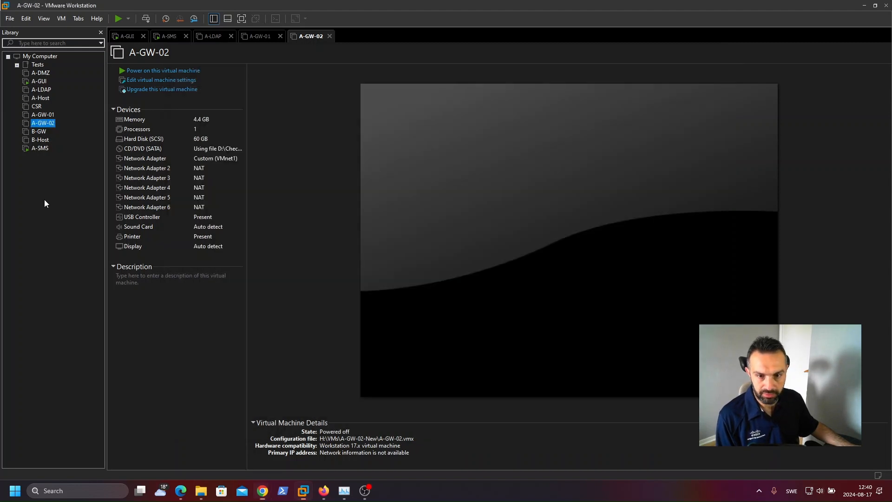
# Step: Power on the A-GW-01 virtual machine and switch to A-GW-02
pyautogui.click(46, 115)
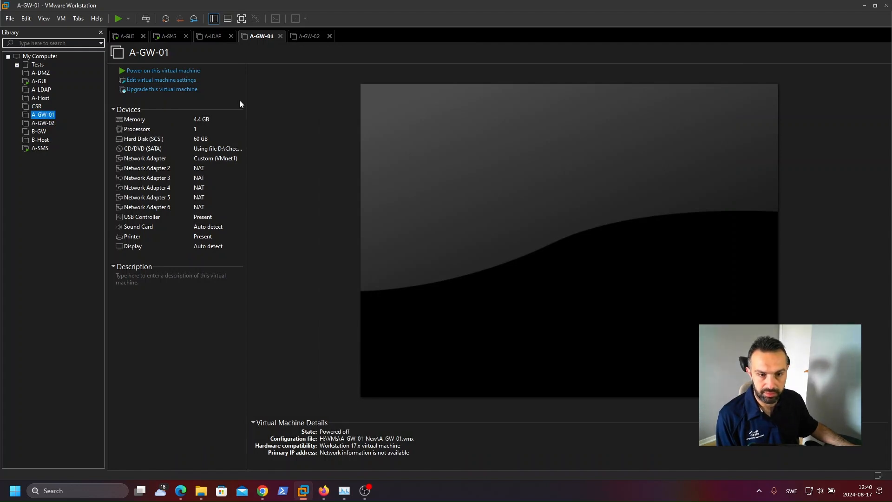
pyautogui.click(228, 70)
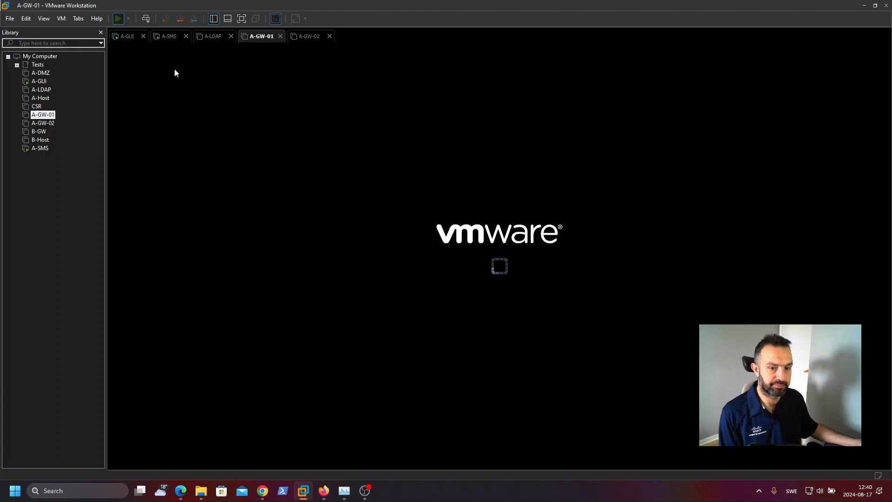
pyautogui.click(43, 122)
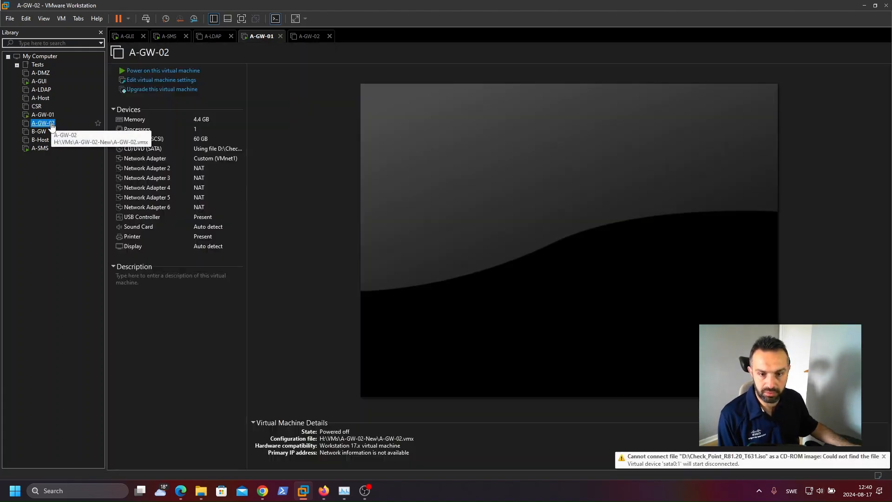
# Step: Power on the A-GW-02 virtual machine and close the A-LDAP tab
pyautogui.click(163, 71)
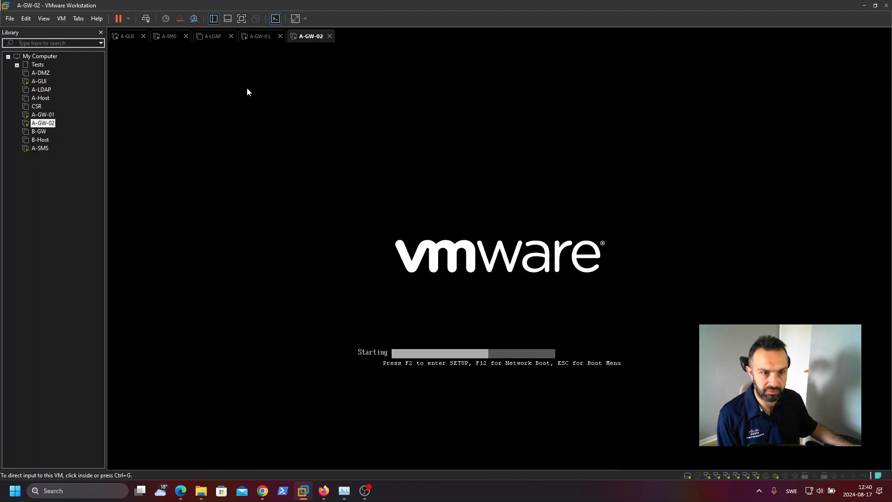
pyautogui.click(231, 36)
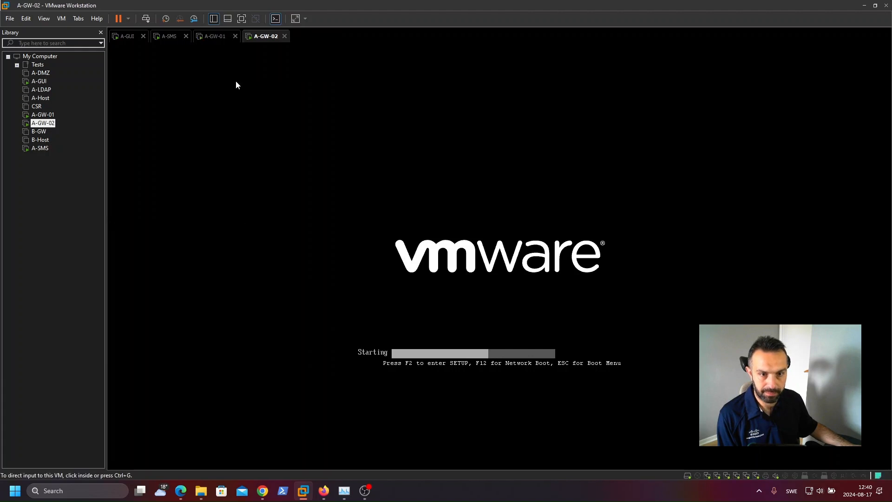
pyautogui.click(217, 40)
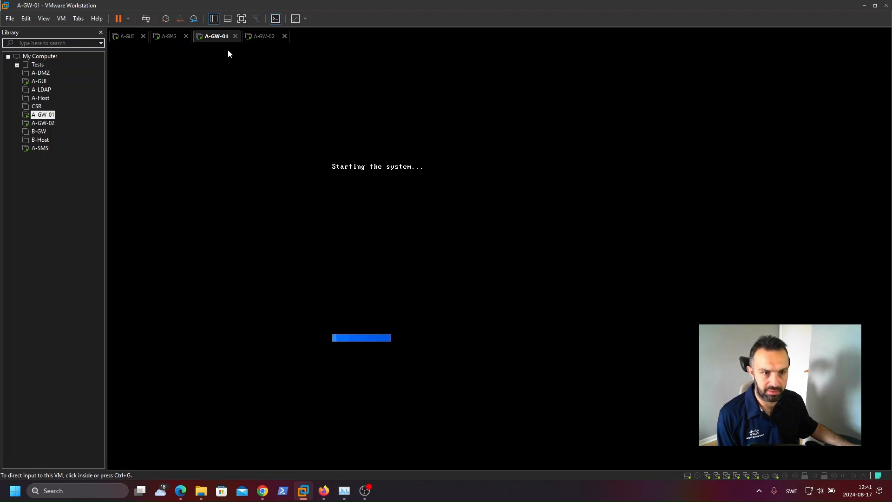
pyautogui.click(266, 39)
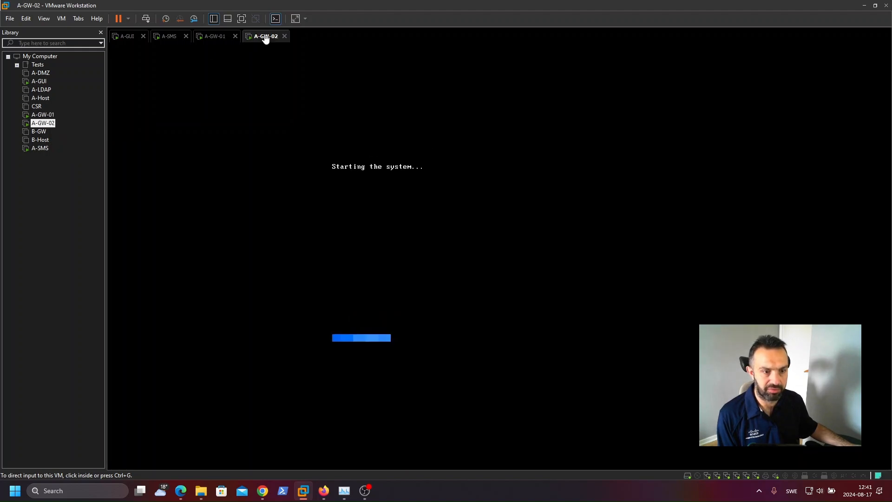
pyautogui.click(217, 40)
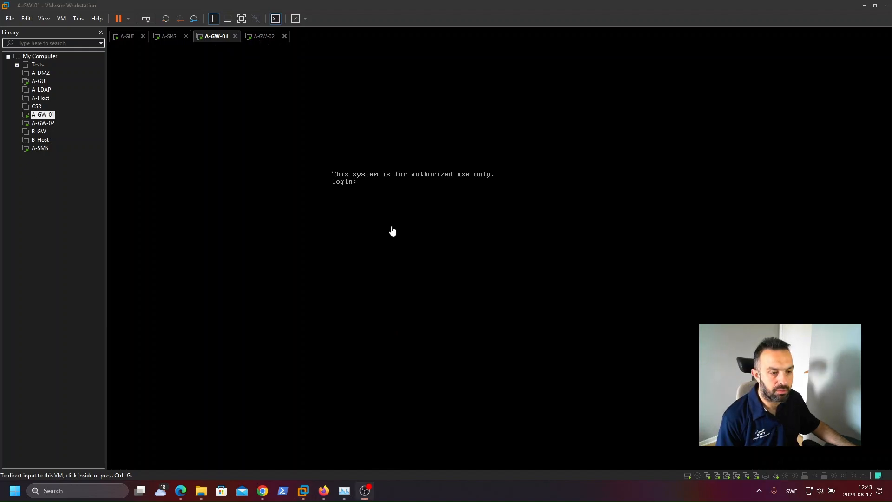
# Step: Log in to A-GW-01's console as admin, entering the account password
pyautogui.click(393, 232)
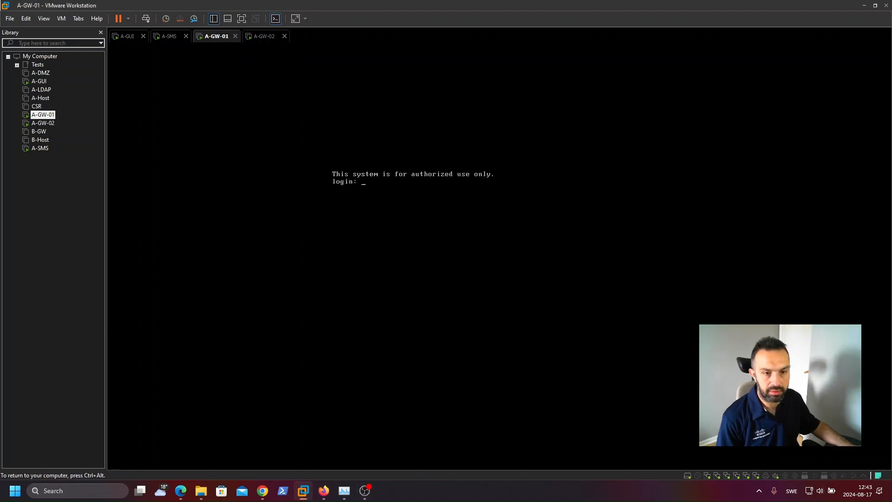
pyautogui.write('admin')
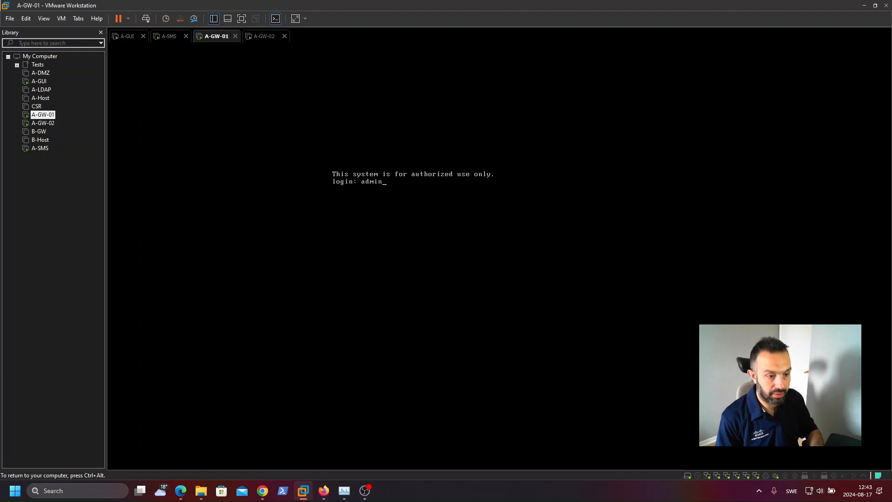
pyautogui.press('Return')
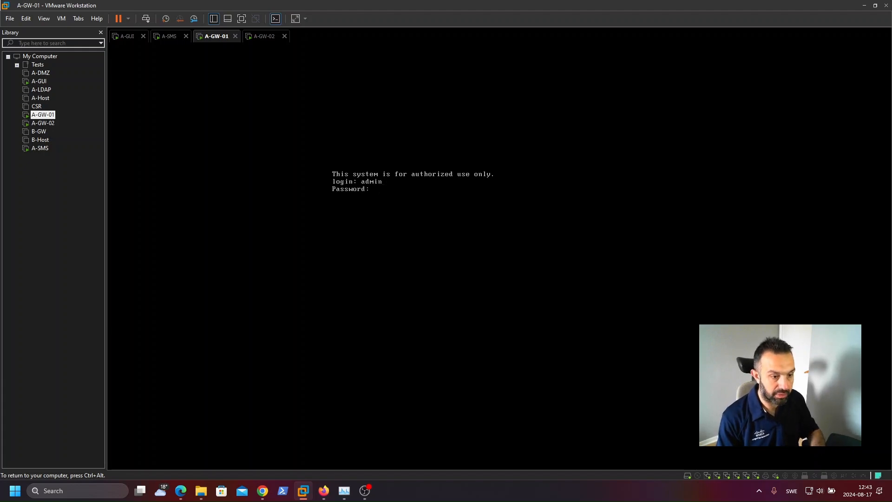
pyautogui.press('Return')
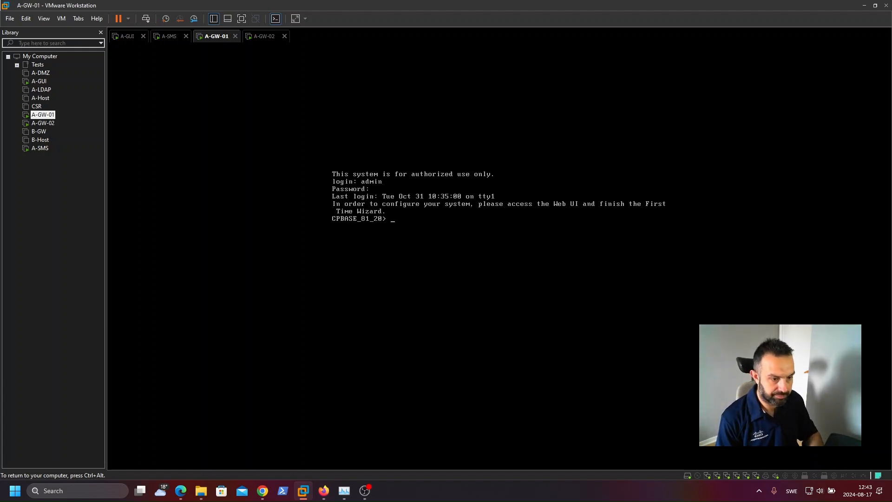
# Step: Display the current configuration of interface eth0 on A-GW-01
pyautogui.write('sho')
pyautogui.press('Tab')
pyautogui.write('inter')
pyautogui.press('Tab')
pyautogui.write('eth0')
pyautogui.press('Return')
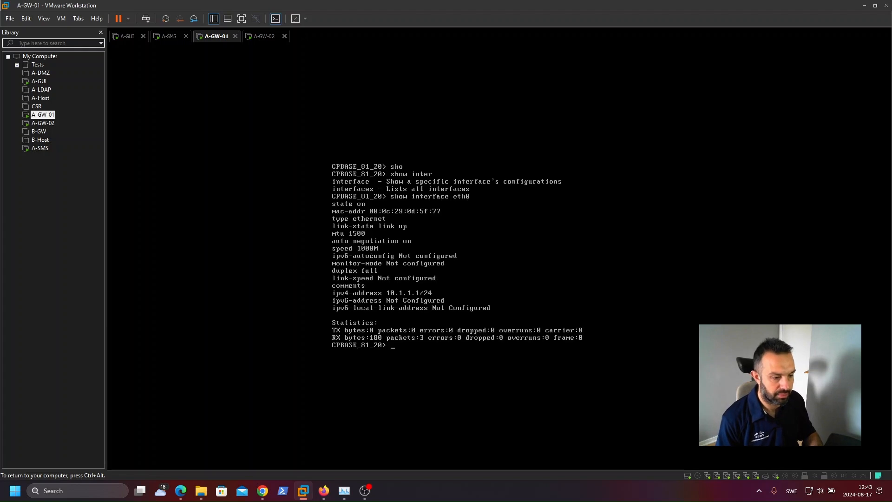
# Step: Check A-GW-01's management address in the lab topology diagram of the setup guide PDF
pyautogui.hotkey('ctrl', 'alt')
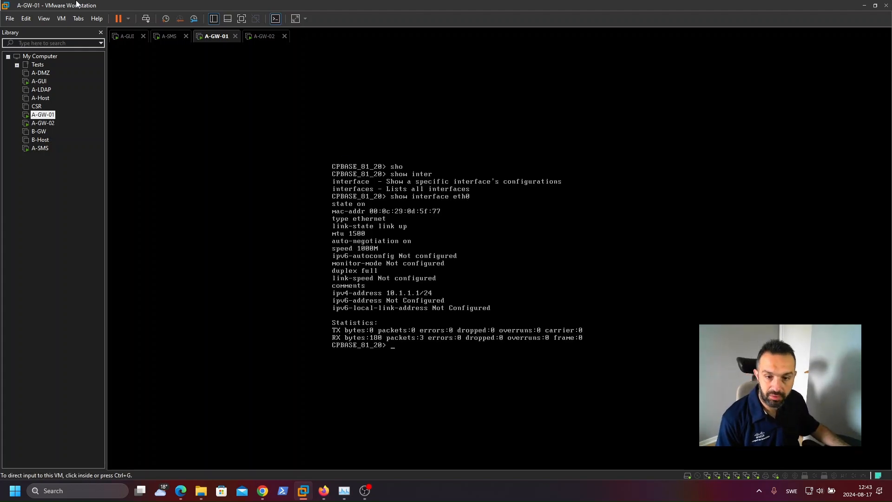
pyautogui.click(52, 116)
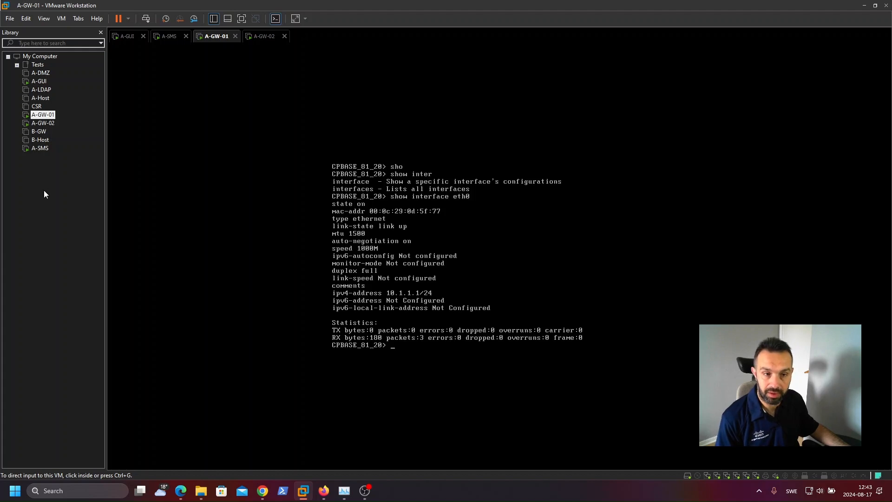
pyautogui.click(425, 285)
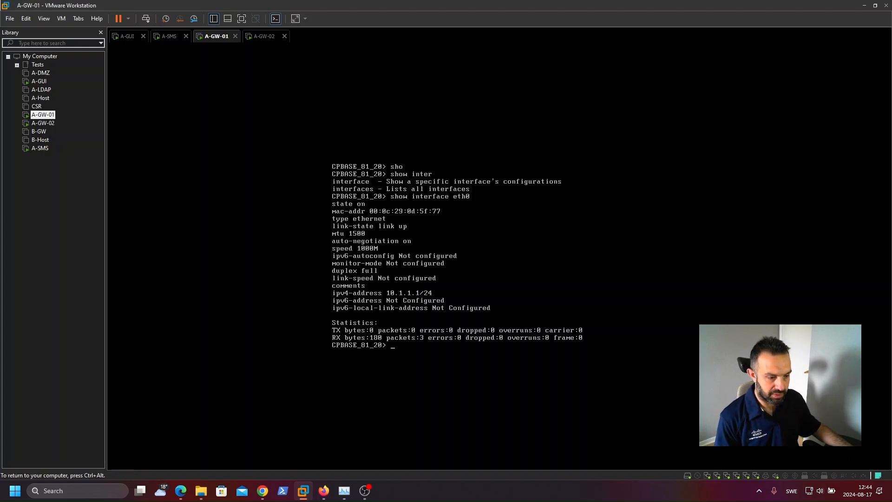
pyautogui.hotkey('ctrl', 'alt')
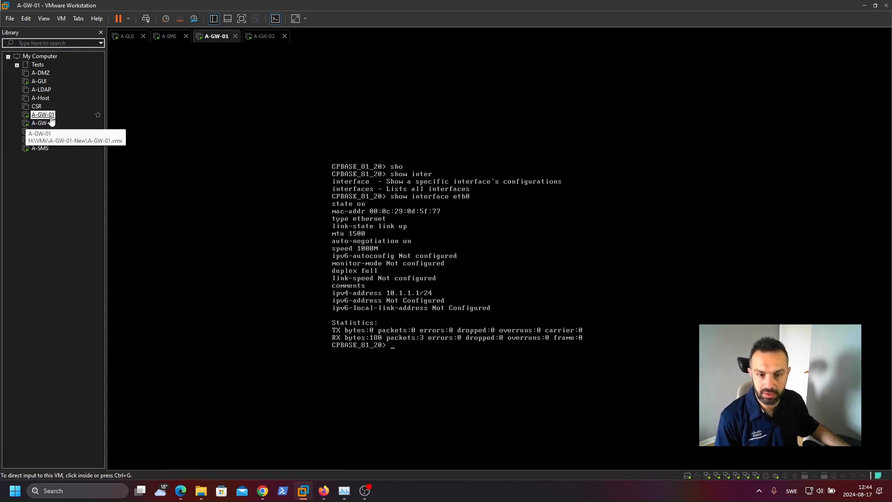
pyautogui.moveTo(263, 491)
pyautogui.click(294, 450)
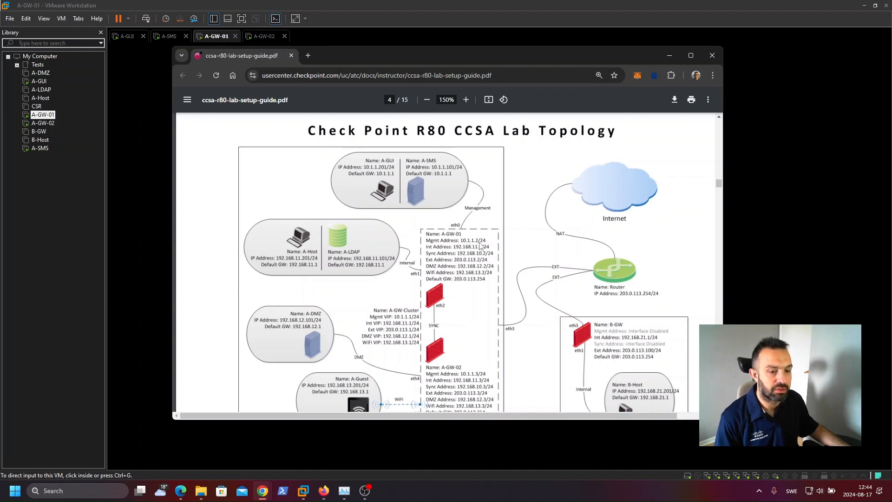
pyautogui.click(160, 224)
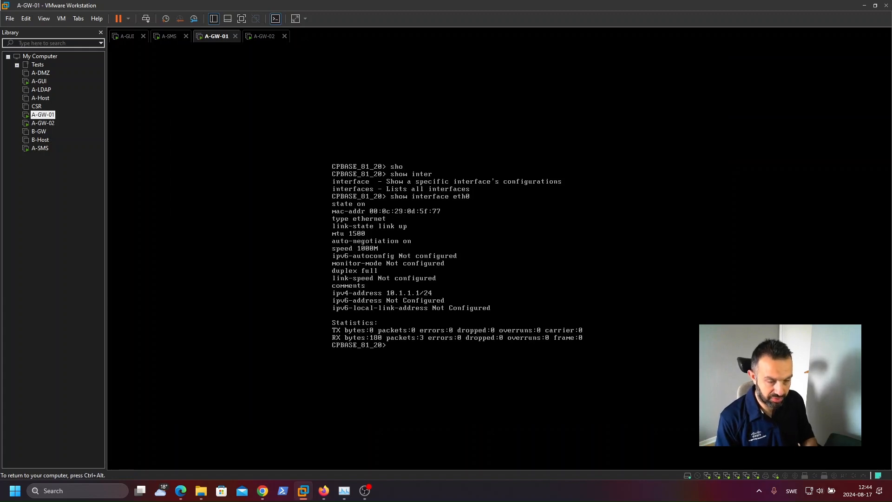
# Step: Set A-GW-01's hostname to A-GW-01
pyautogui.write('set ')
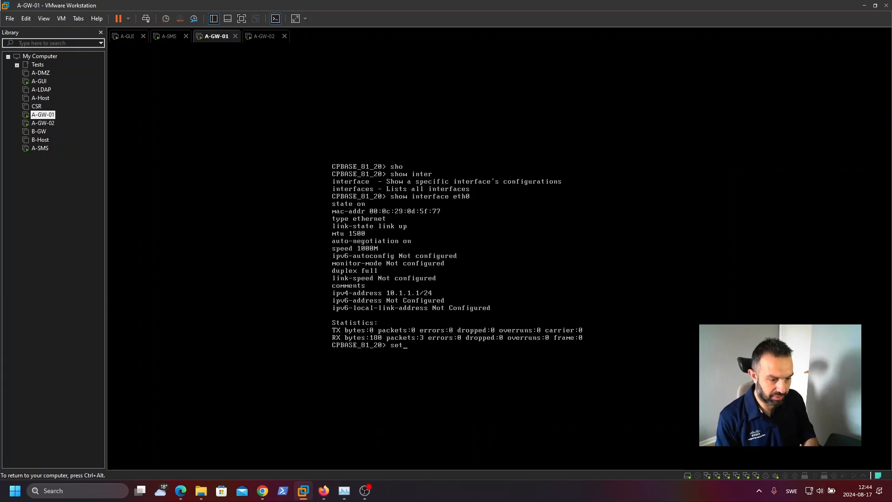
pyautogui.write('hostname')
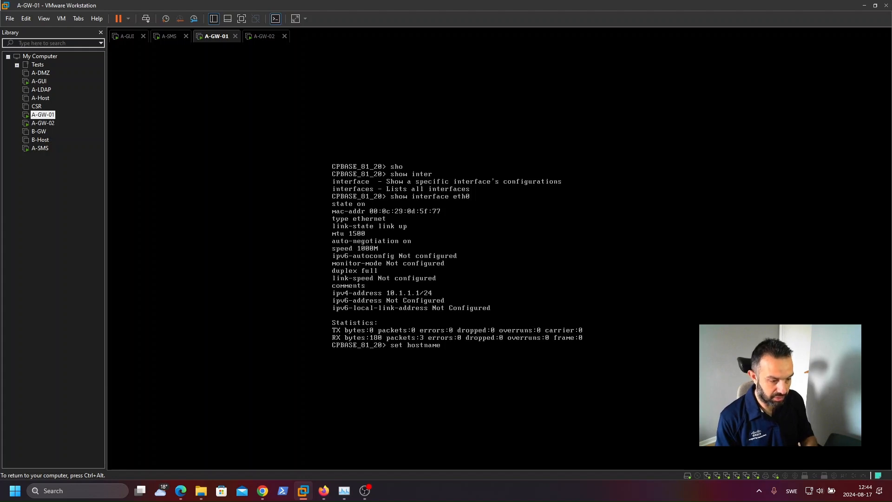
pyautogui.press('Tab')
pyautogui.write('A-GW-')
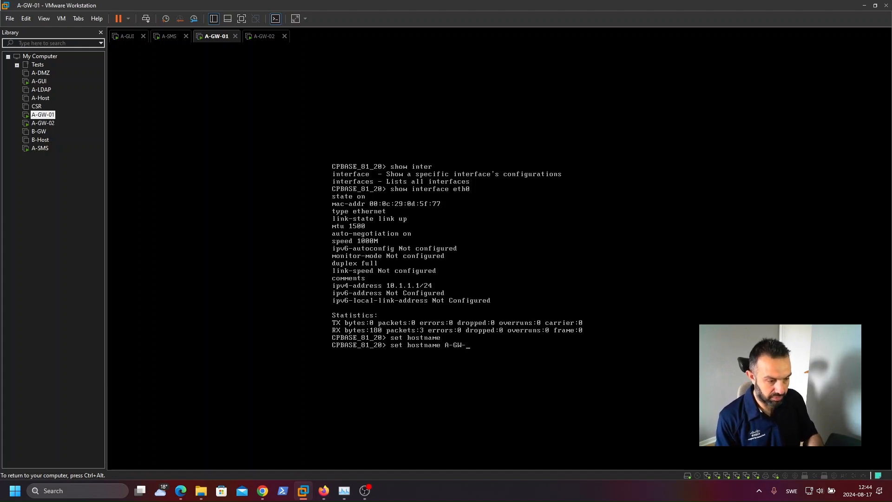
pyautogui.write('01')
pyautogui.press('Return')
# Step: Set eth0's IPv4 address to 10.1.1.2 with mask length 24 and save the configuration
pyautogui.write('set inter')
pyautogui.press('Tab')
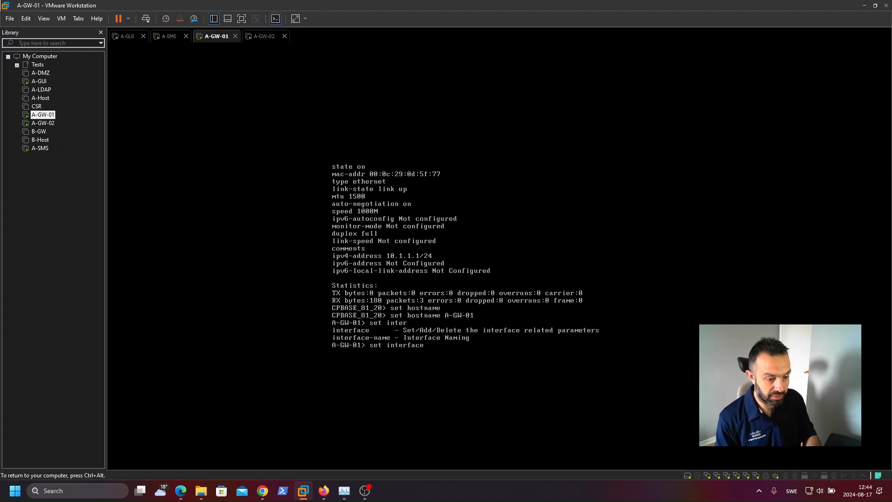
pyautogui.write('eth0')
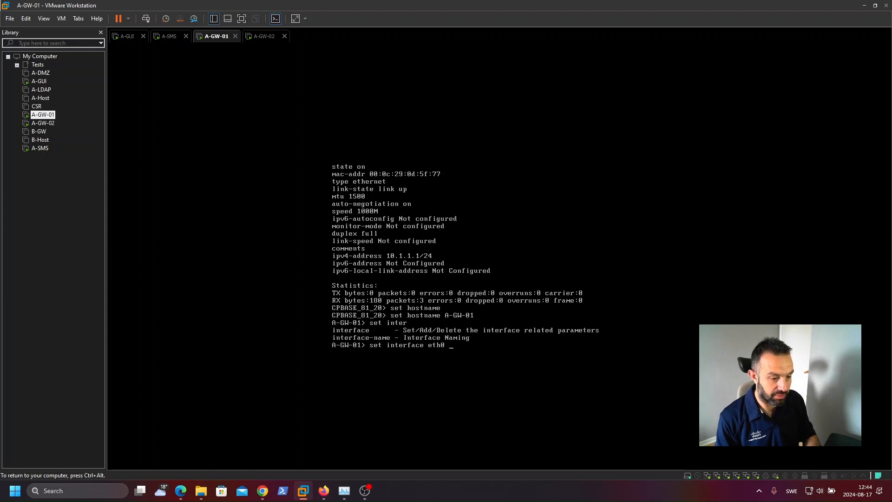
pyautogui.write(' ipv4')
pyautogui.press('Tab')
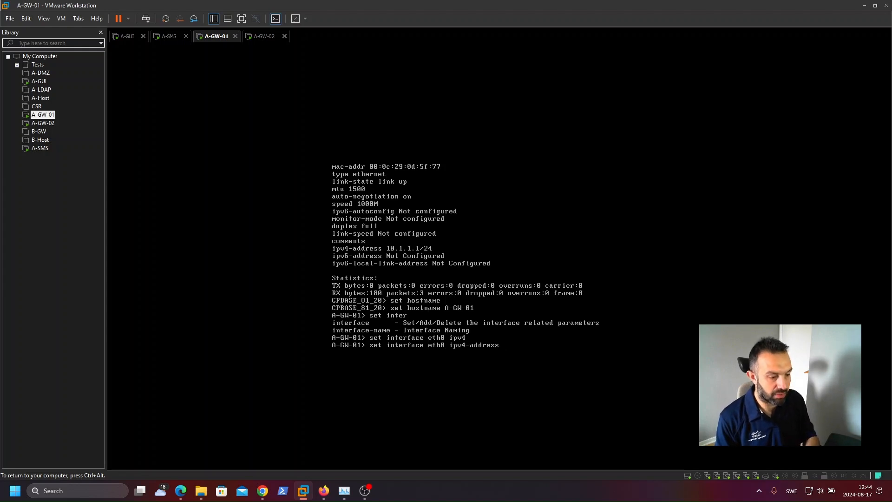
pyautogui.write('10.')
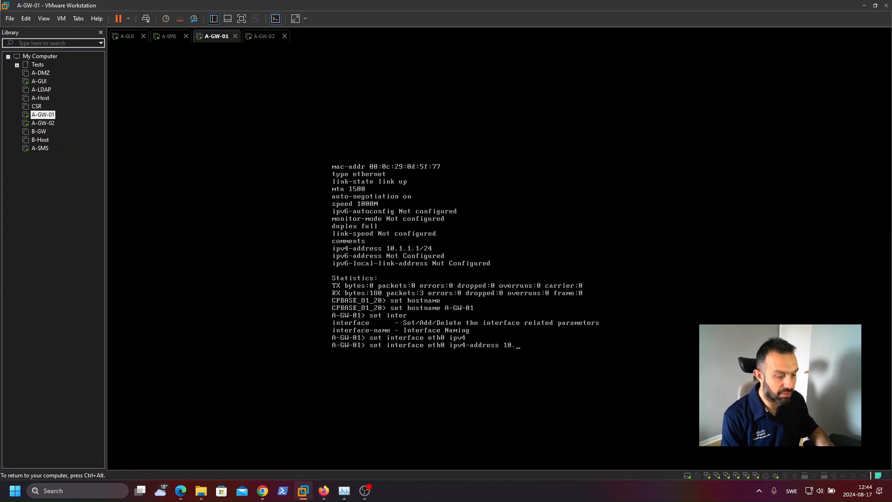
pyautogui.write('1.1.2 m')
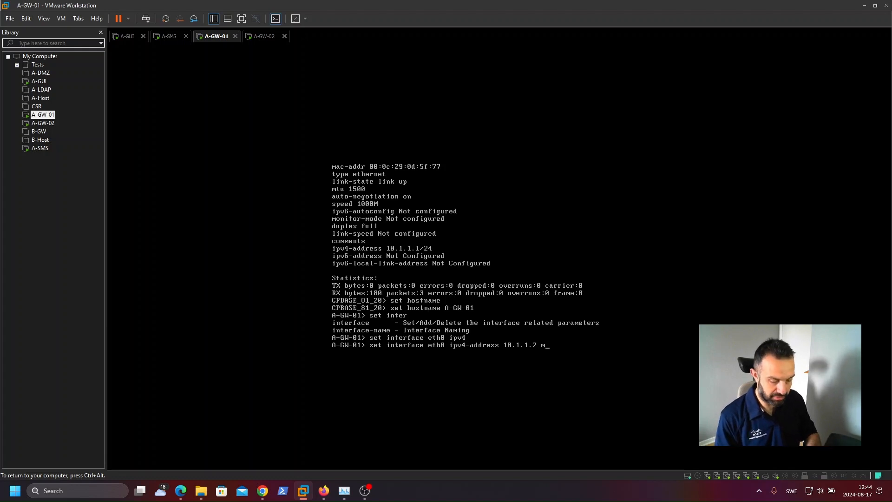
pyautogui.write('a')
pyautogui.press('Tab')
pyautogui.write('24')
pyautogui.press('Return')
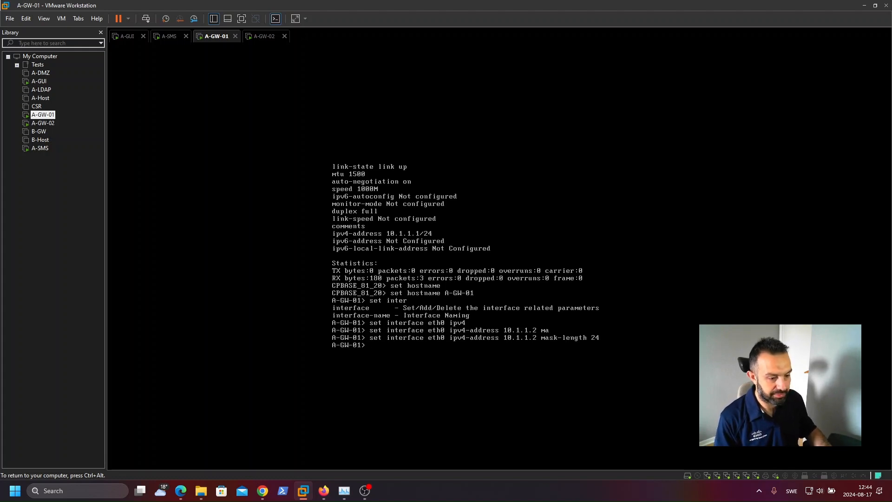
pyautogui.write('save config')
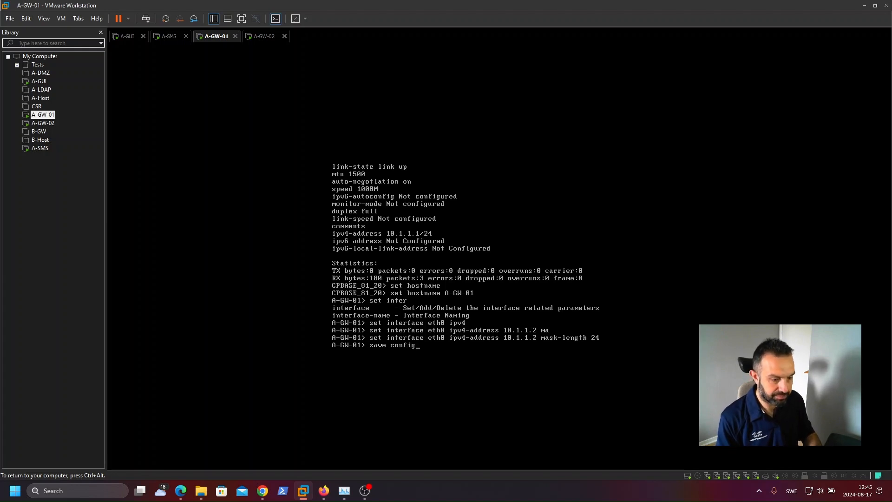
pyautogui.press('Return')
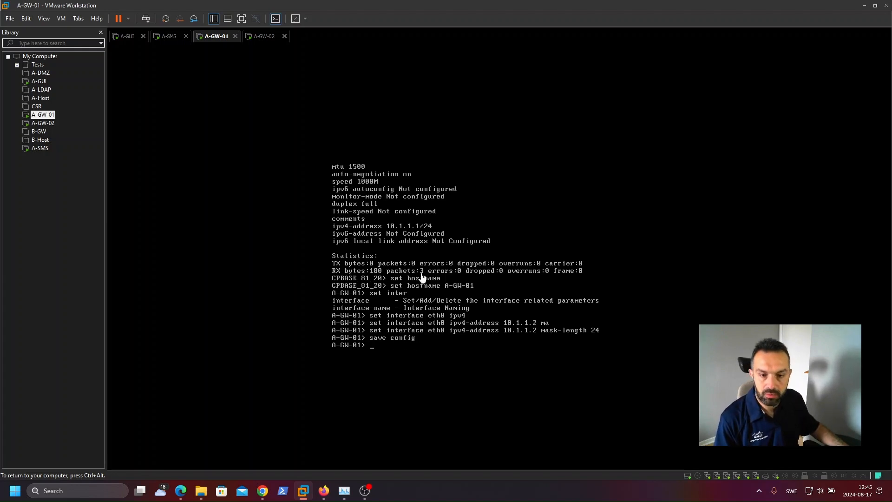
# Step: Switch to A-GW-02 and check its management address in the lab topology diagram
pyautogui.click(43, 123)
pyautogui.click(315, 212)
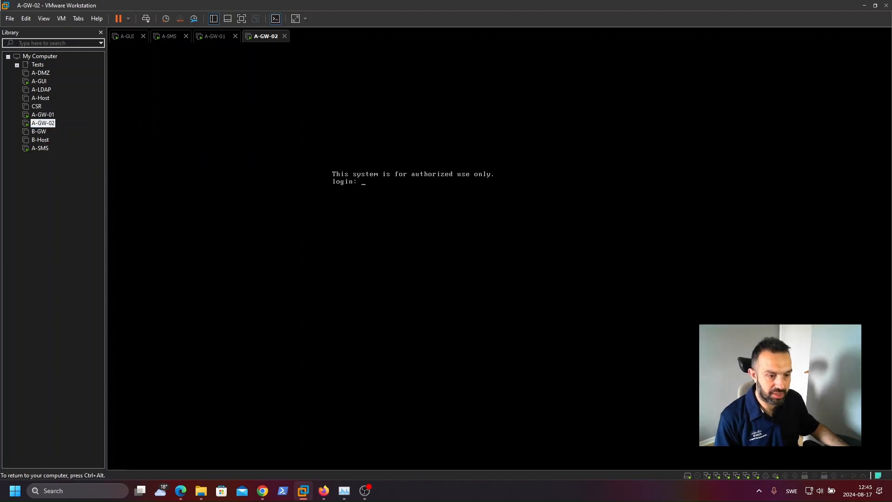
pyautogui.hotkey('ctrl', 'alt')
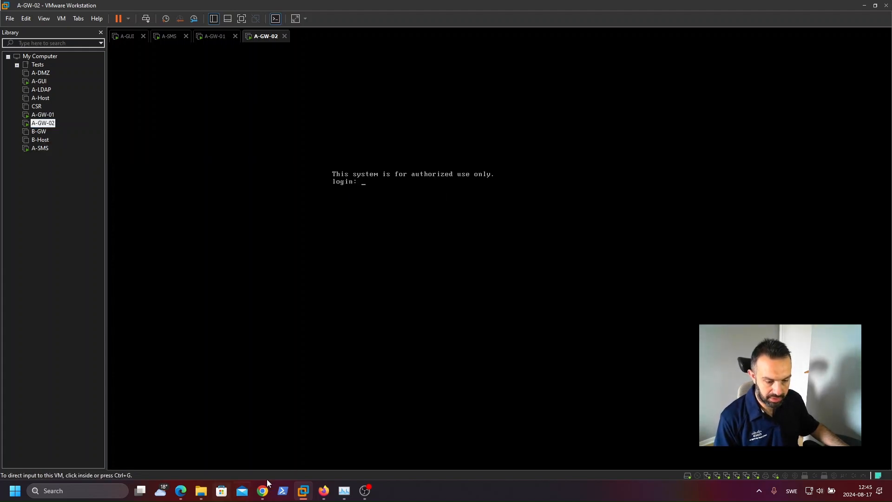
pyautogui.moveTo(262, 491)
pyautogui.click(289, 454)
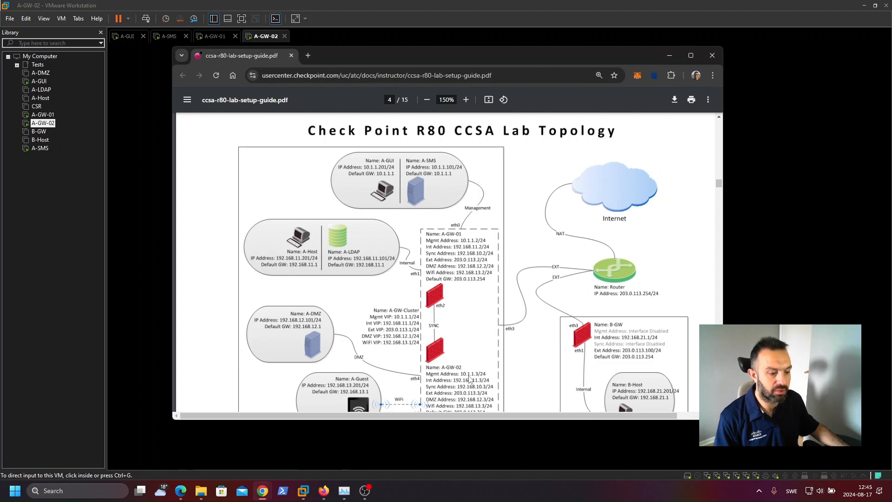
pyautogui.click(151, 202)
pyautogui.click(151, 201)
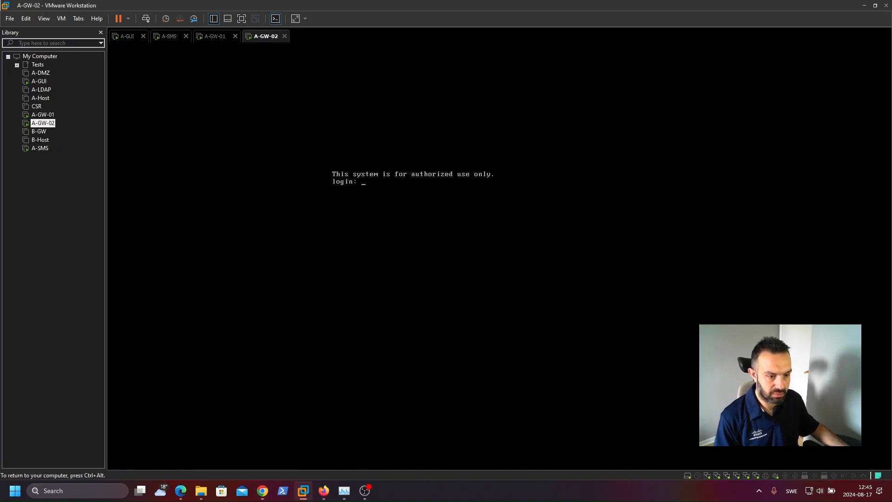
# Step: Log in to A-GW-02's console as admin, entering the account password
pyautogui.write('admin')
pyautogui.press('Return')
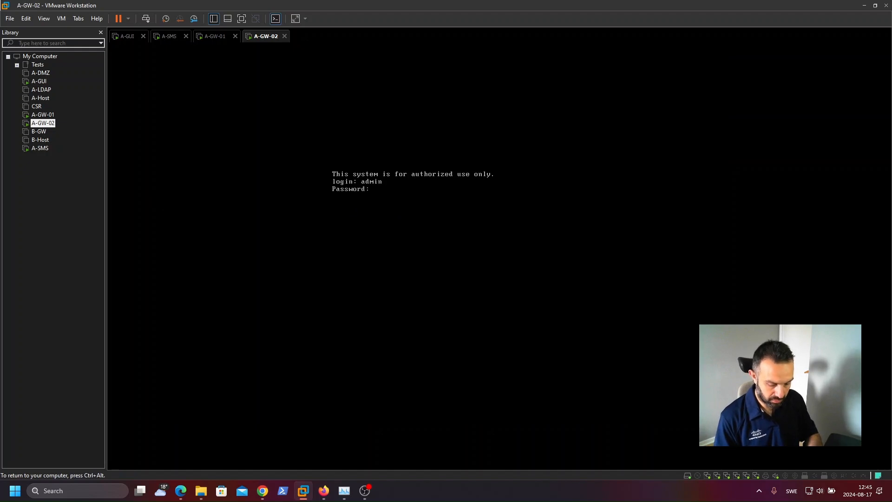
pyautogui.press('Return')
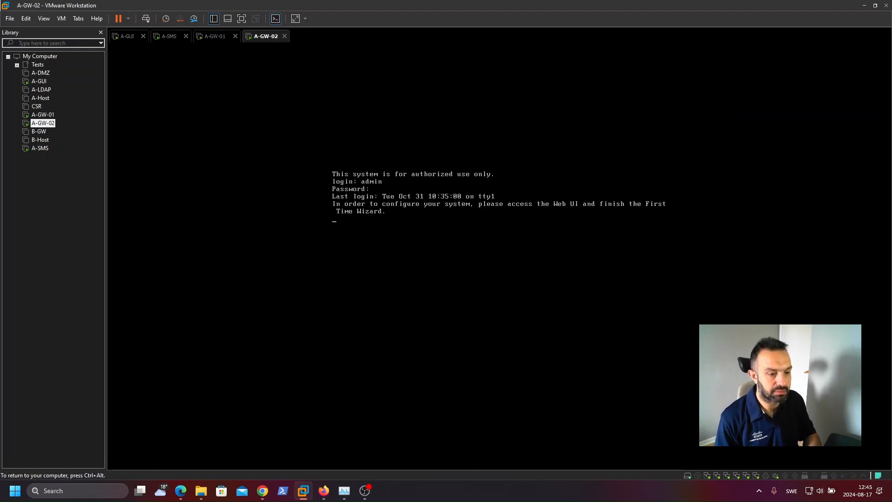
# Step: Set A-GW-02's hostname to A-GW-02
pyautogui.write('set ')
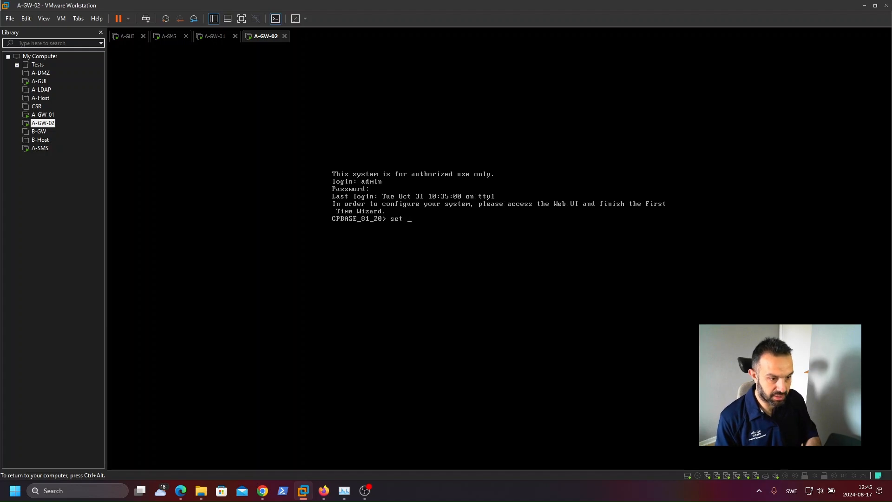
pyautogui.write('hostna')
pyautogui.press('Tab')
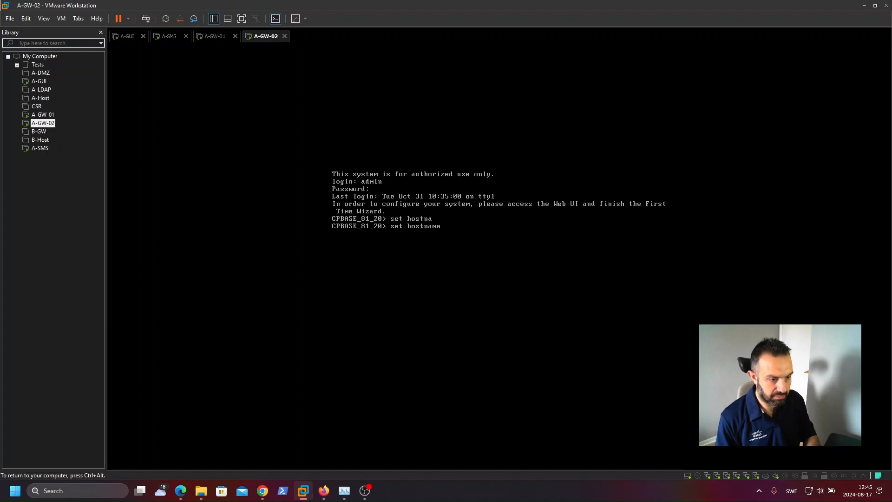
pyautogui.write('A-GW')
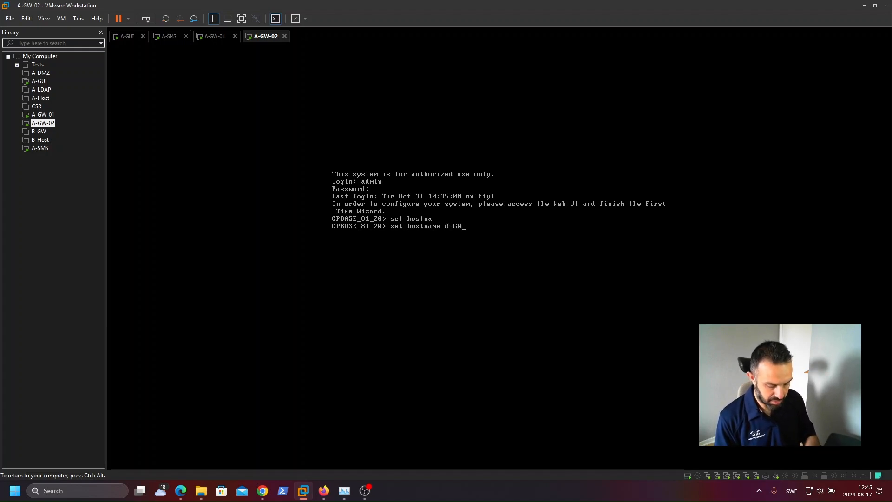
pyautogui.write('-02')
pyautogui.press('Return')
# Step: Set eth0's IPv4 address to 10.1.1.3 with mask length 24 and save the configuration
pyautogui.write('set inter')
pyautogui.press('Tab')
pyautogui.write('e')
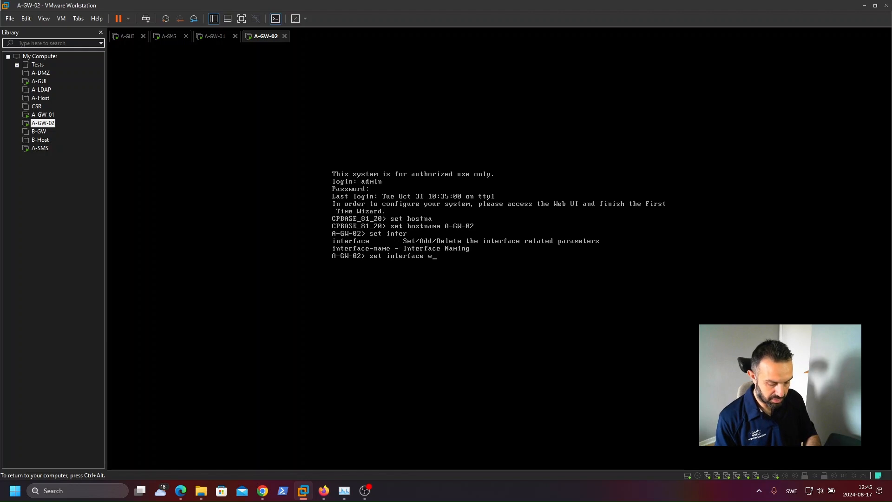
pyautogui.write('th0 ')
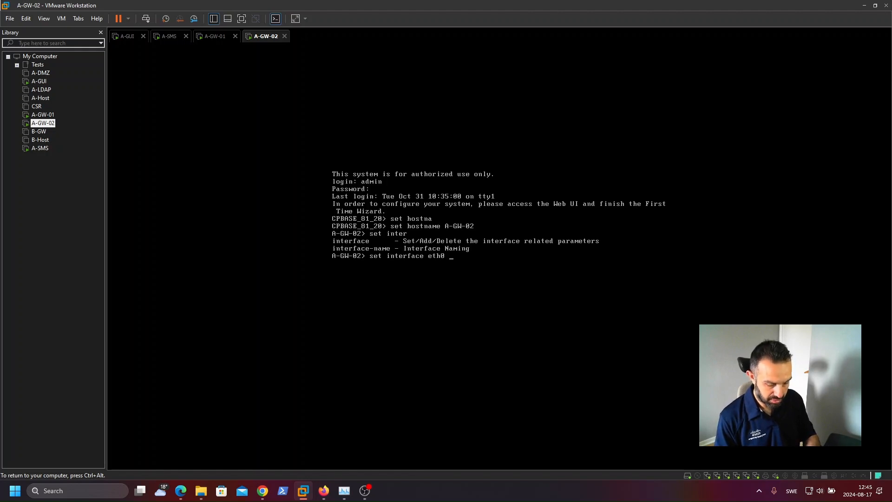
pyautogui.write('ipv4')
pyautogui.press('Tab')
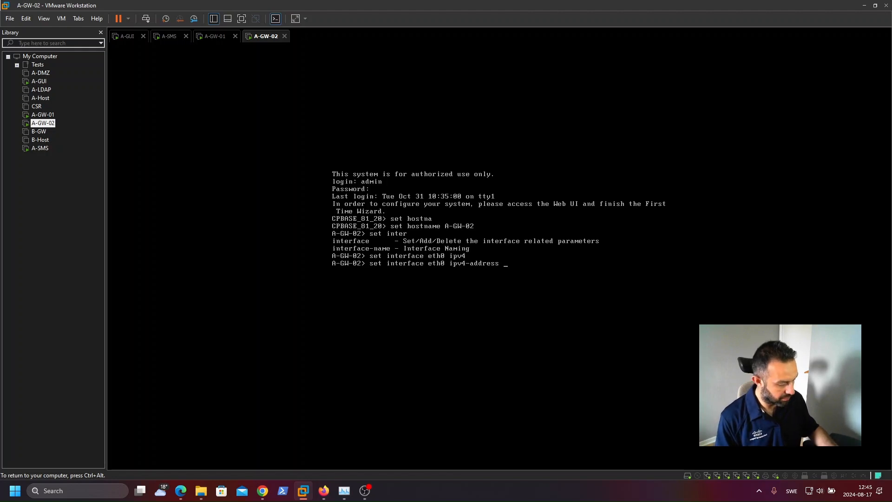
pyautogui.write('10.1.1.3 ma')
pyautogui.press('Tab')
pyautogui.write('24')
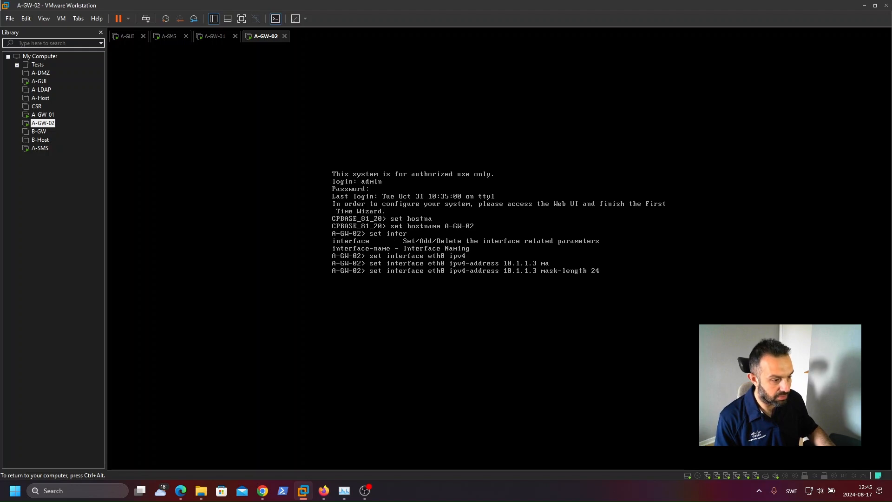
pyautogui.press('Return')
pyautogui.write('save config')
pyautogui.press('Return')
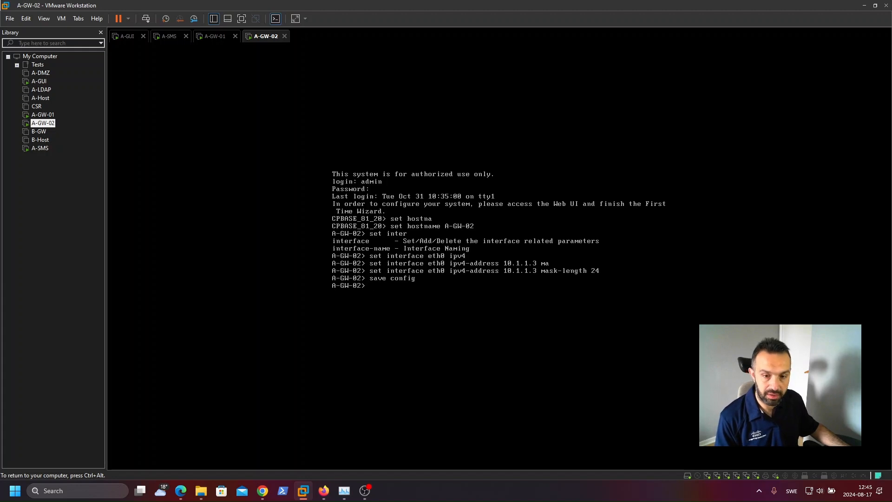
pyautogui.hotkey('ctrl', 'alt')
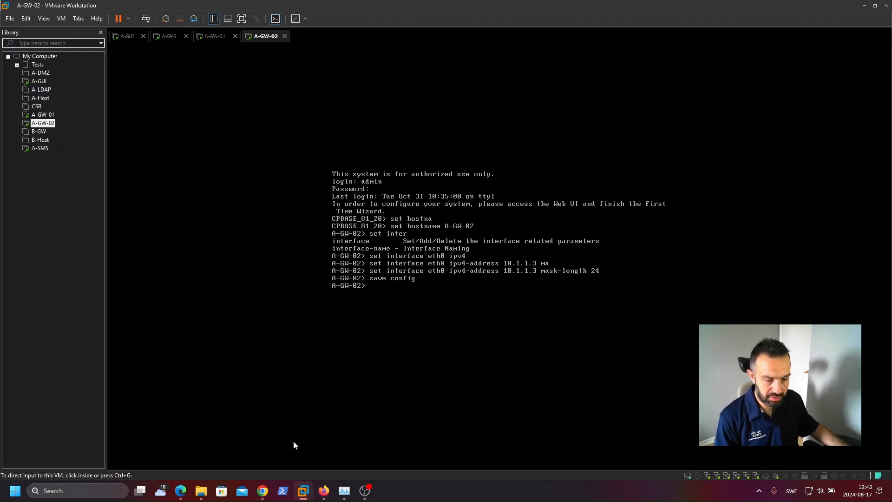
pyautogui.moveTo(263, 491)
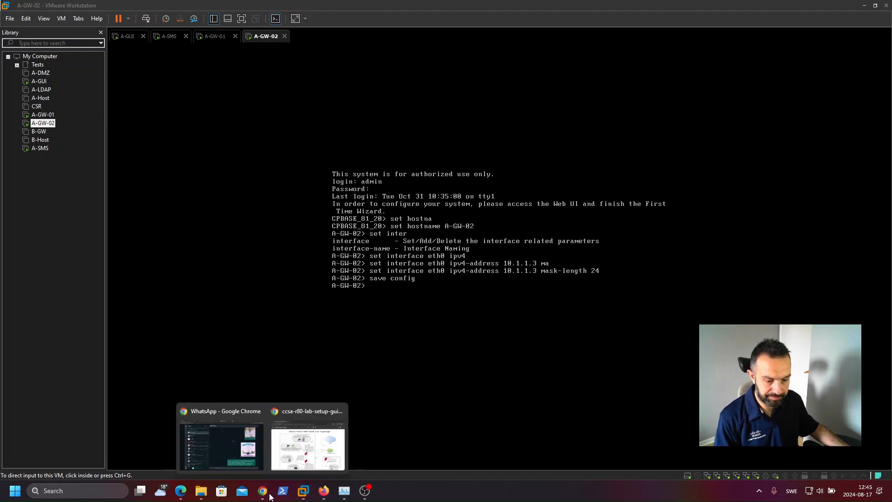
pyautogui.click(292, 453)
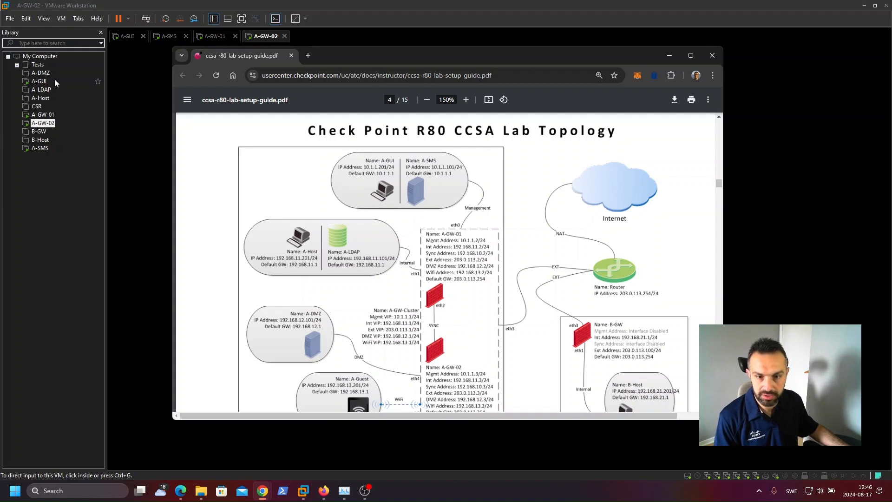
pyautogui.click(39, 82)
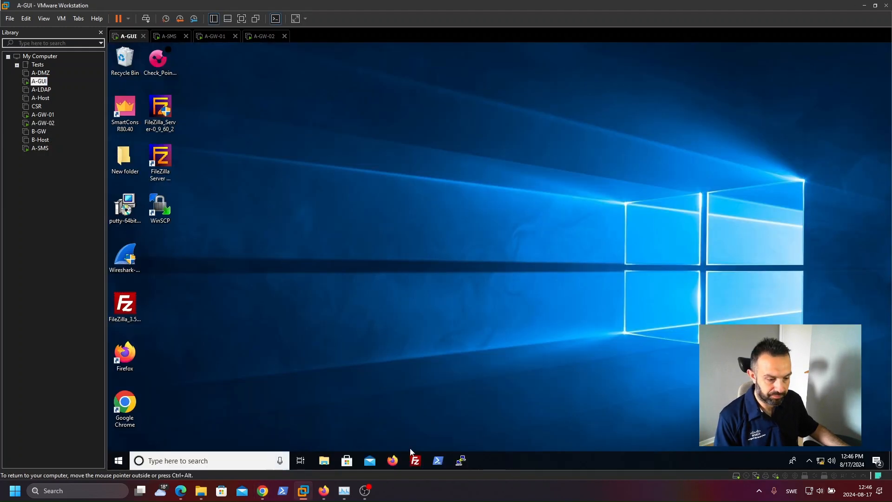
pyautogui.click(392, 460)
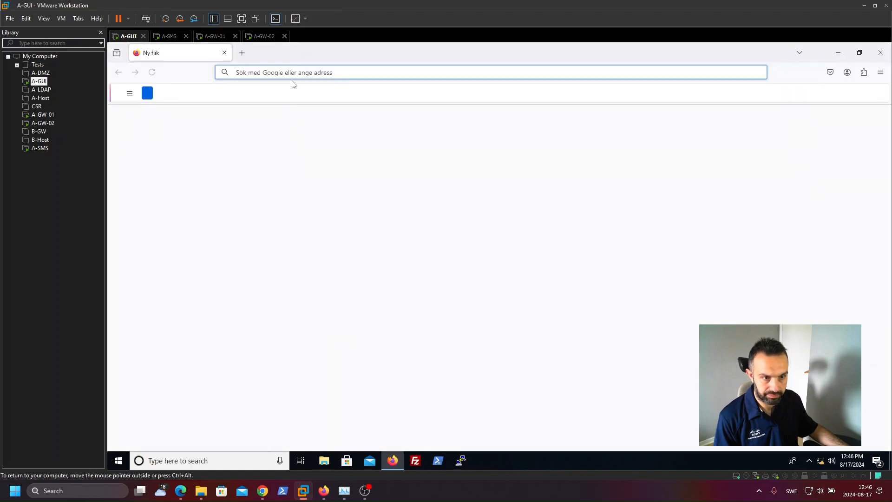
pyautogui.write('htt')
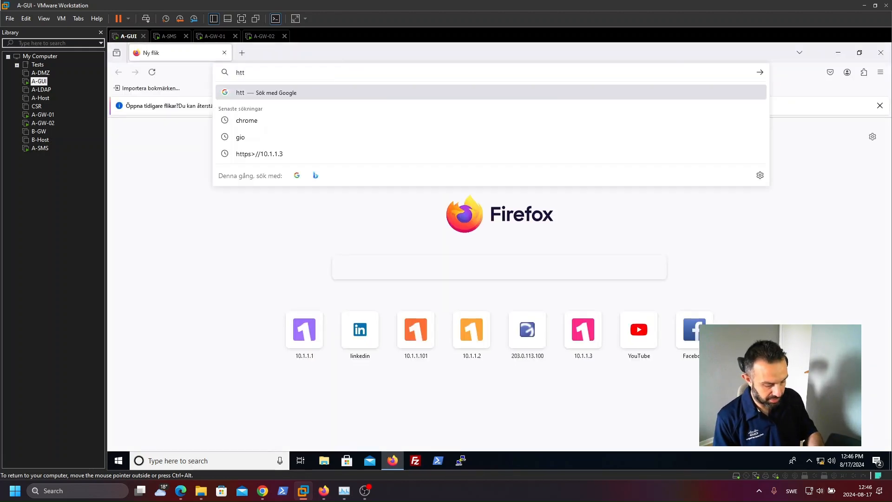
pyautogui.write('ps:')
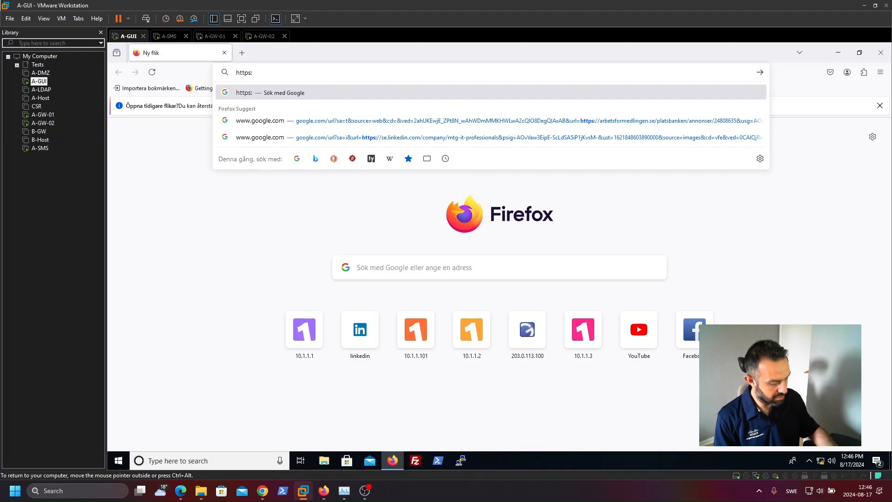
pyautogui.write('//10.1.1.')
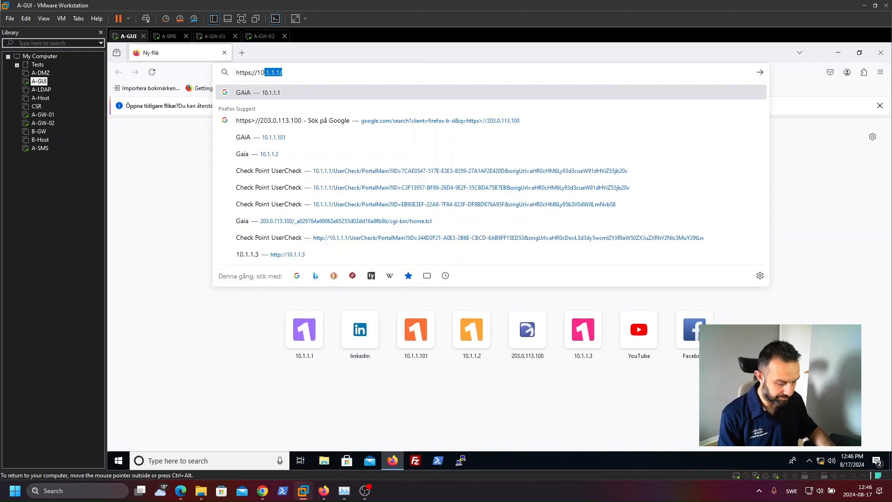
pyautogui.write('2')
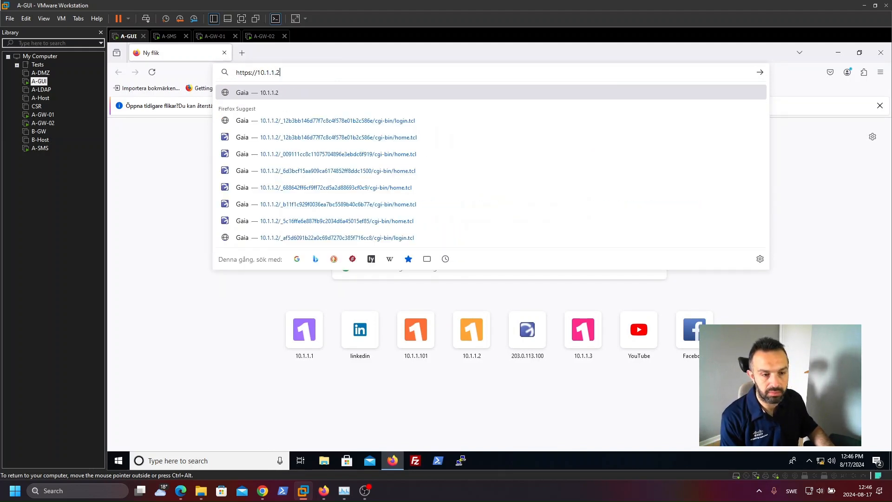
pyautogui.press('Return')
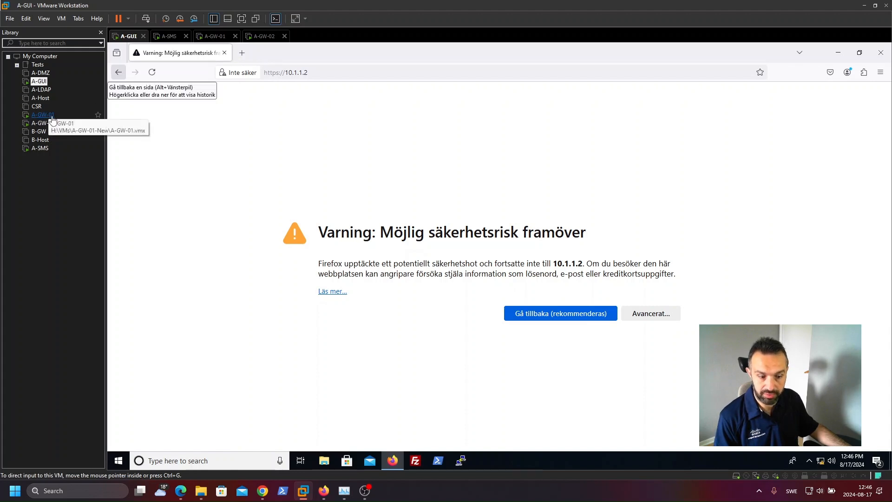
# Step: Check the lab topology diagram, then accept the certificate risk warning to continue to 10.1.1.2
pyautogui.moveTo(272, 486)
pyautogui.click(285, 440)
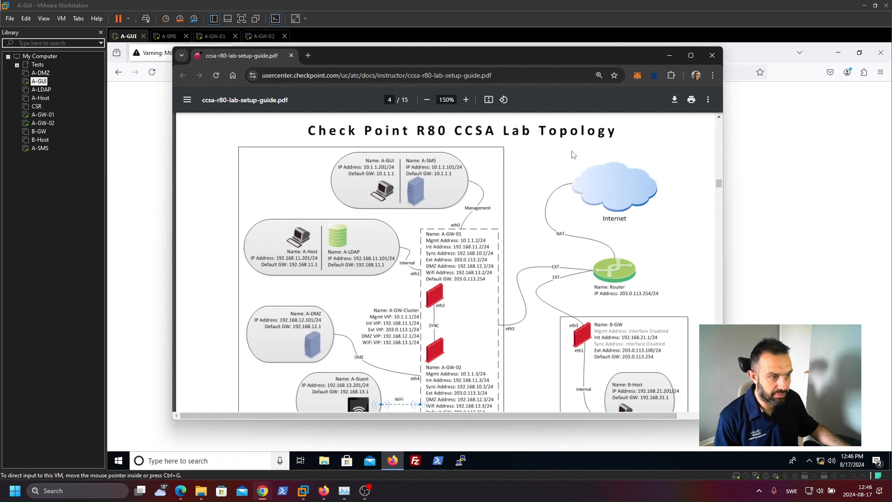
pyautogui.click(670, 55)
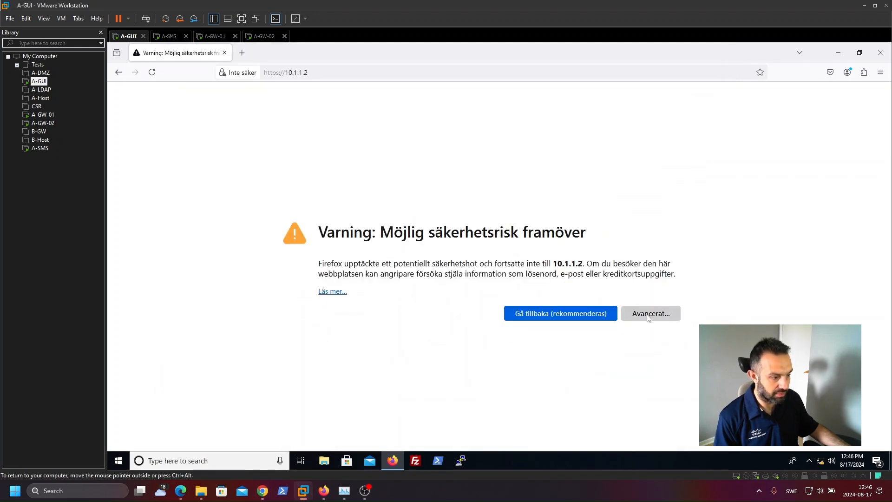
pyautogui.click(649, 315)
pyautogui.click(603, 420)
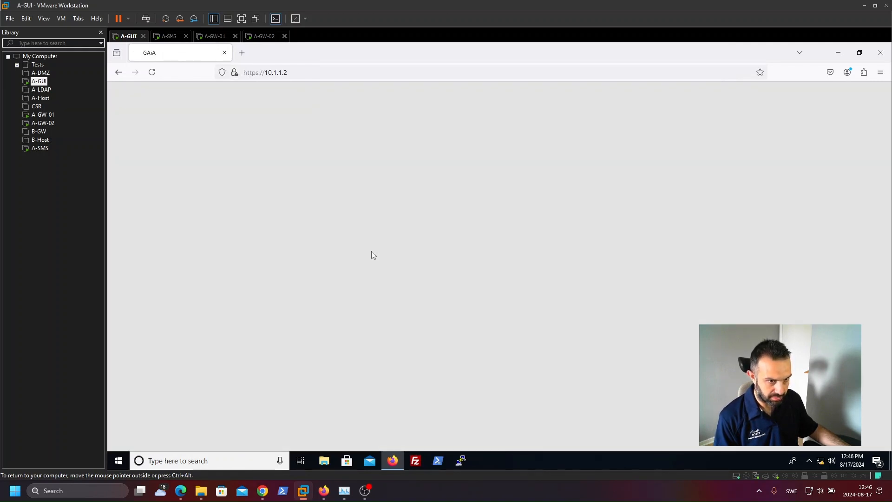
# Step: Log in to the Gaia web portal as admin
pyautogui.write('admin')
pyautogui.press('Tab')
pyautogui.click(623, 316)
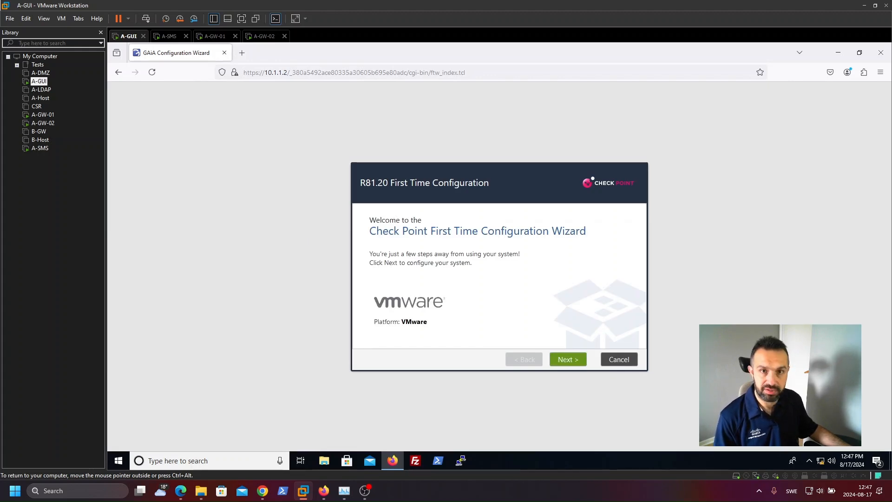
# Step: Advance through the First Time Configuration Wizard with default deployment, management connection, device information and installation type
pyautogui.click(573, 362)
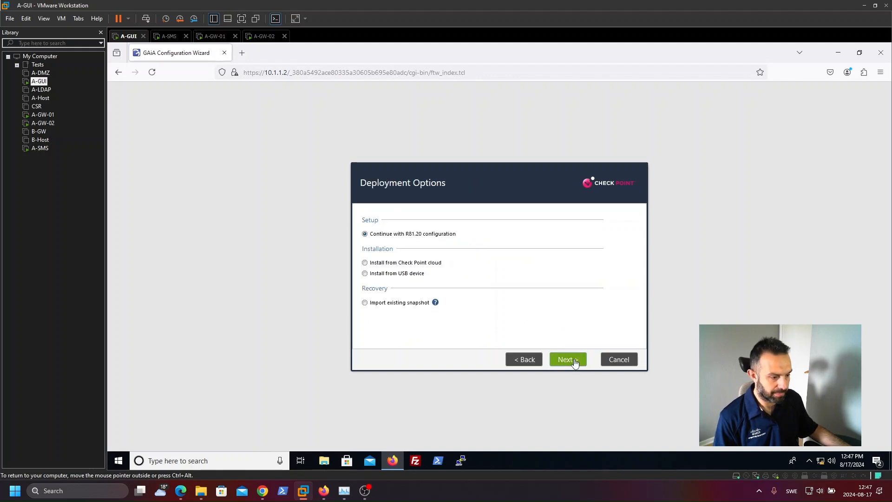
pyautogui.click(573, 360)
pyautogui.click(573, 361)
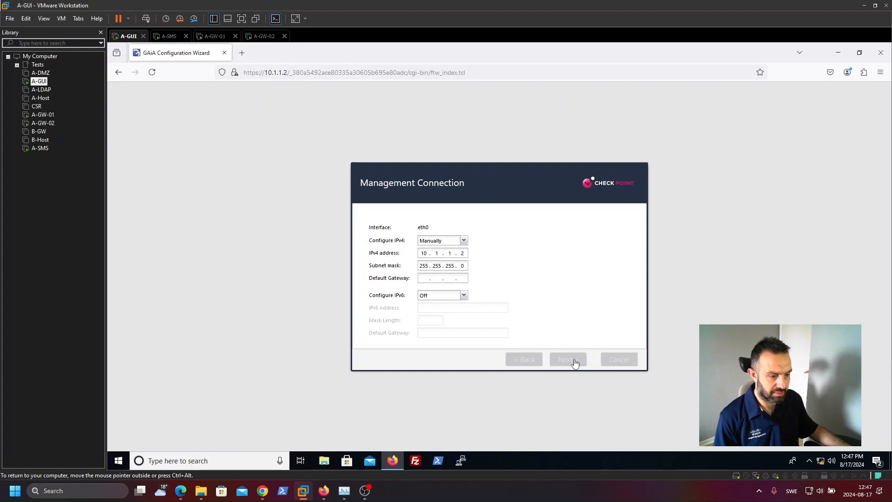
pyautogui.click(575, 361)
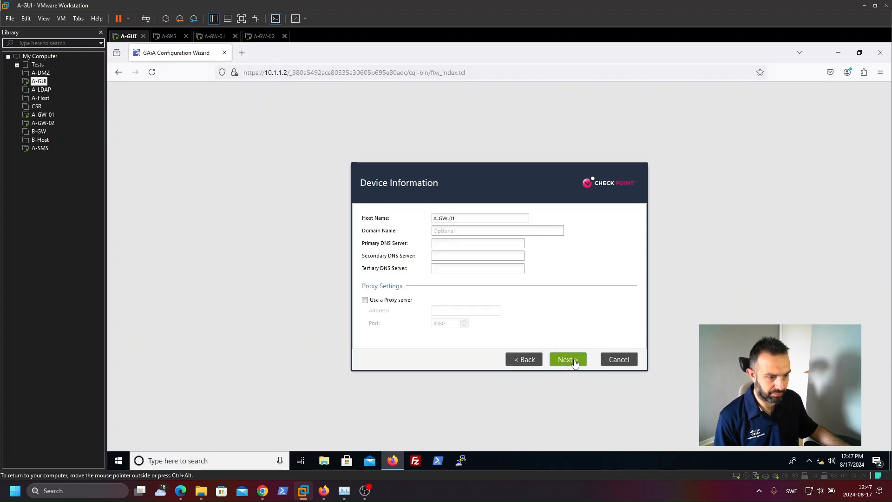
pyautogui.click(575, 361)
pyautogui.click(574, 362)
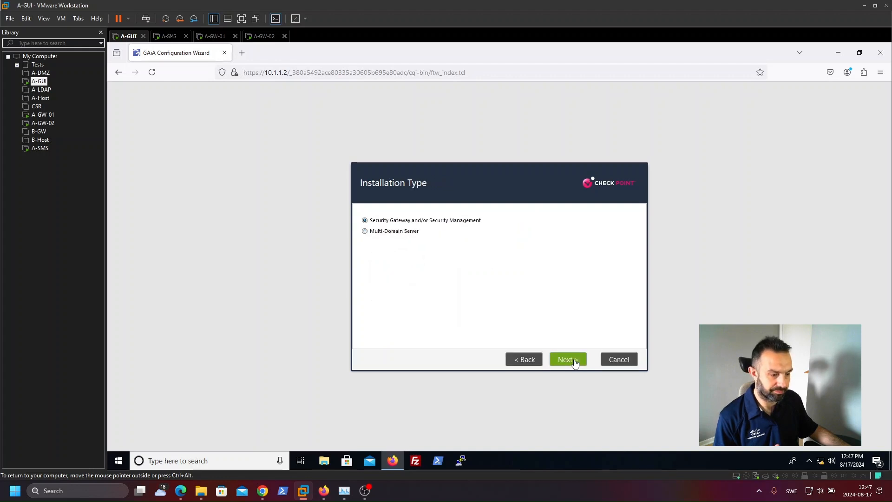
pyautogui.click(575, 362)
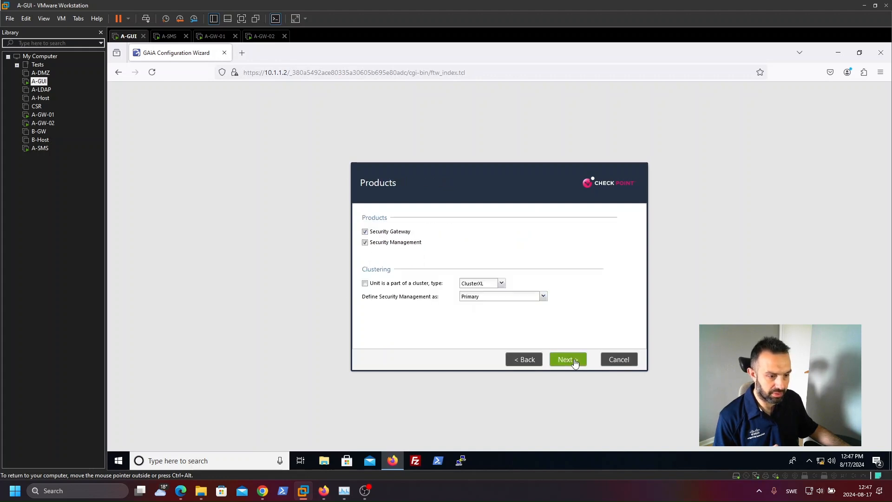
# Step: Select only Security Gateway as the product and keep No for a dynamically assigned IP
pyautogui.click(365, 243)
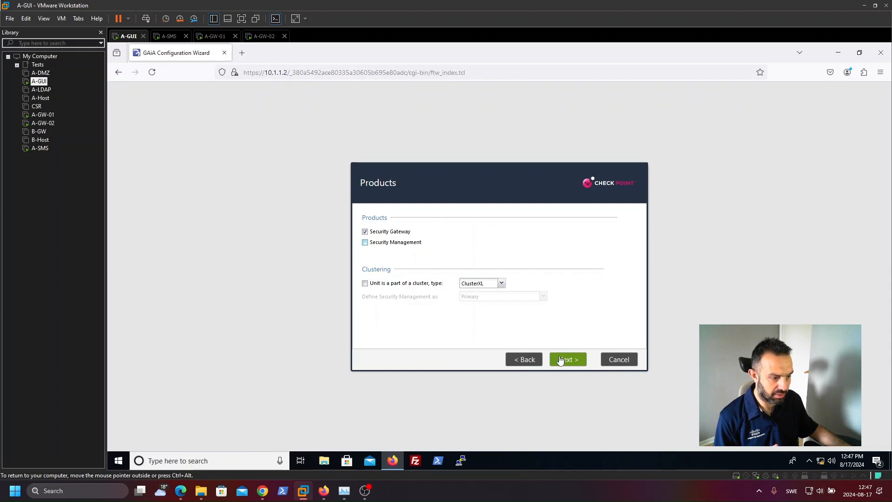
pyautogui.click(565, 361)
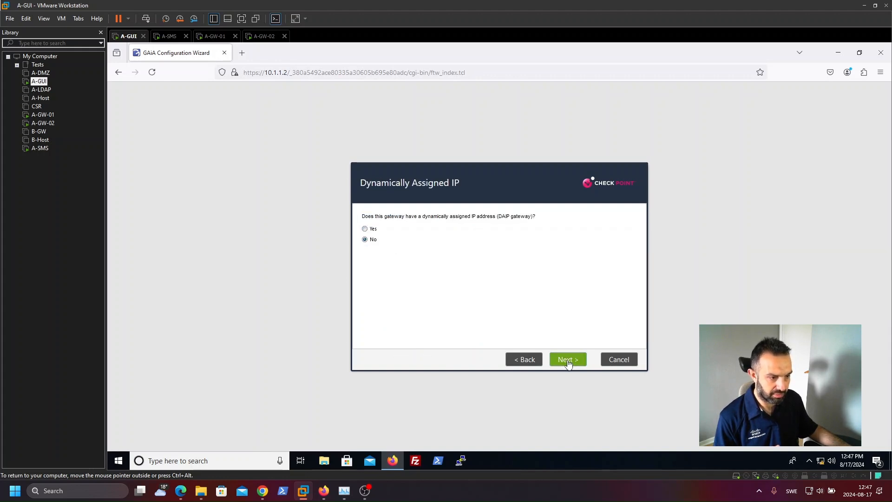
pyautogui.click(568, 363)
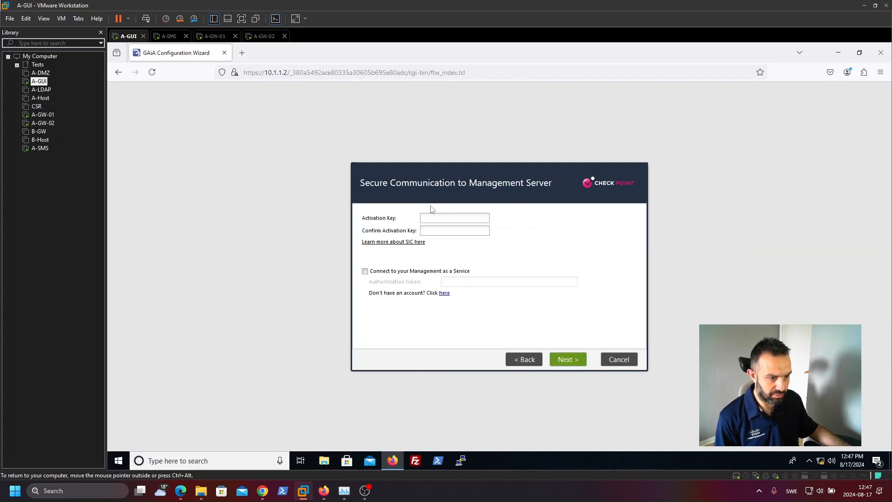
# Step: Enter and confirm the SIC activation key for A-GW-01, then finish the wizard and confirm starting the configuration
pyautogui.click(454, 218)
pyautogui.write('••••')
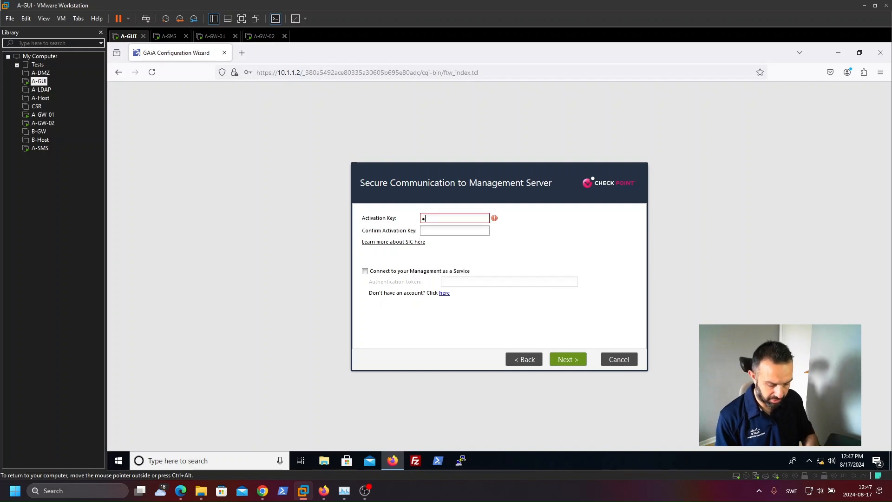
pyautogui.write('••••')
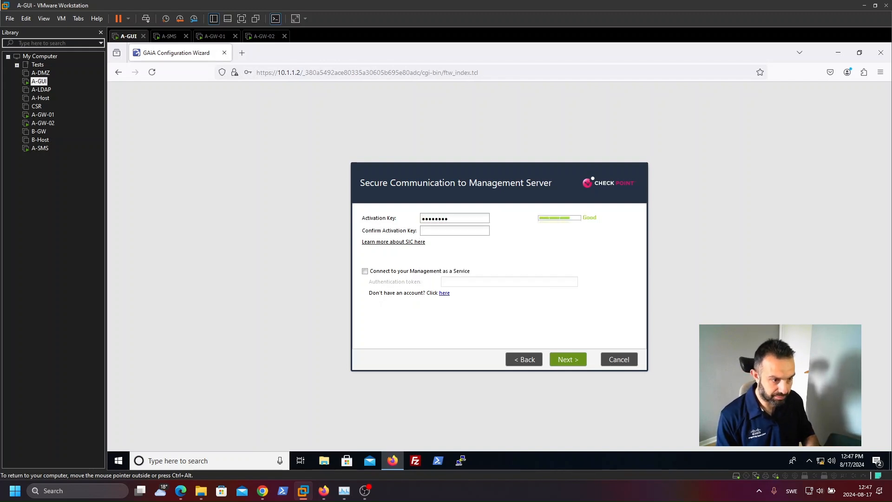
pyautogui.press('Tab')
pyautogui.write('••••••••')
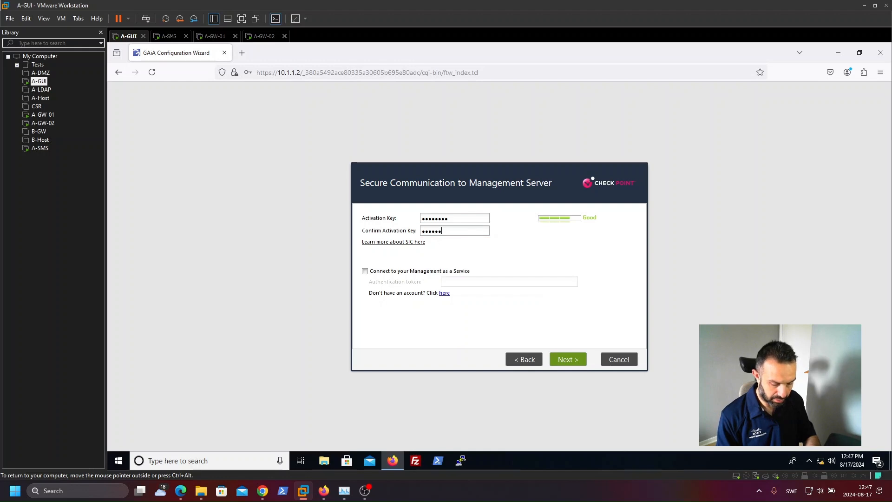
pyautogui.click(575, 363)
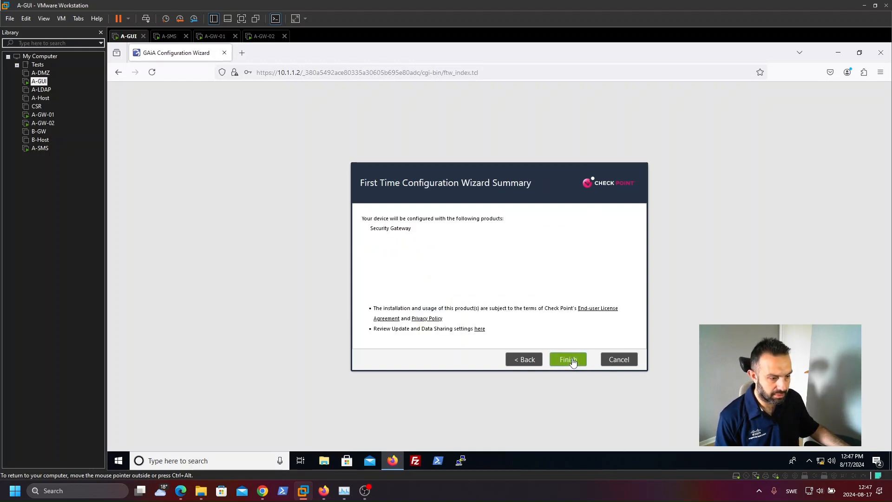
pyautogui.click(573, 362)
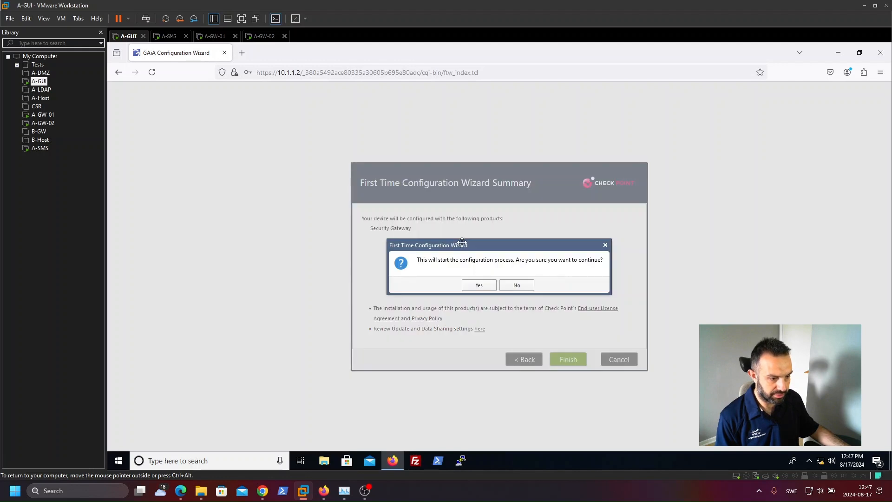
pyautogui.click(477, 285)
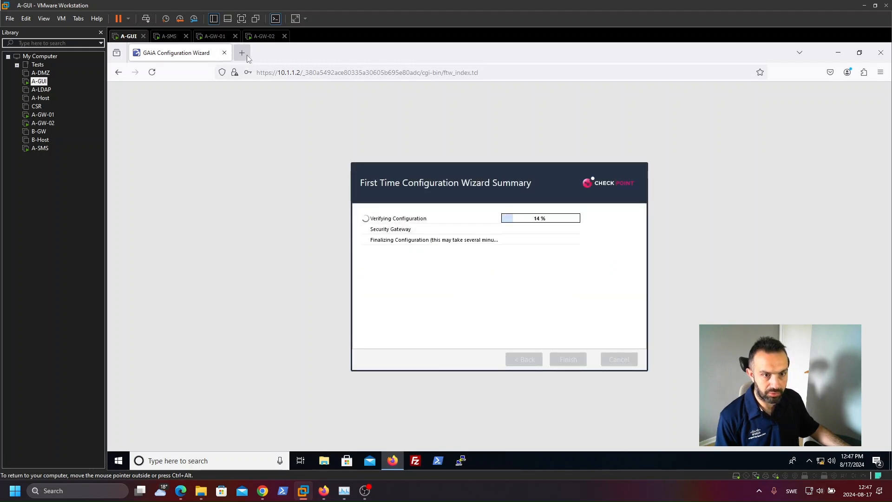
pyautogui.click(242, 53)
pyautogui.write('https>')
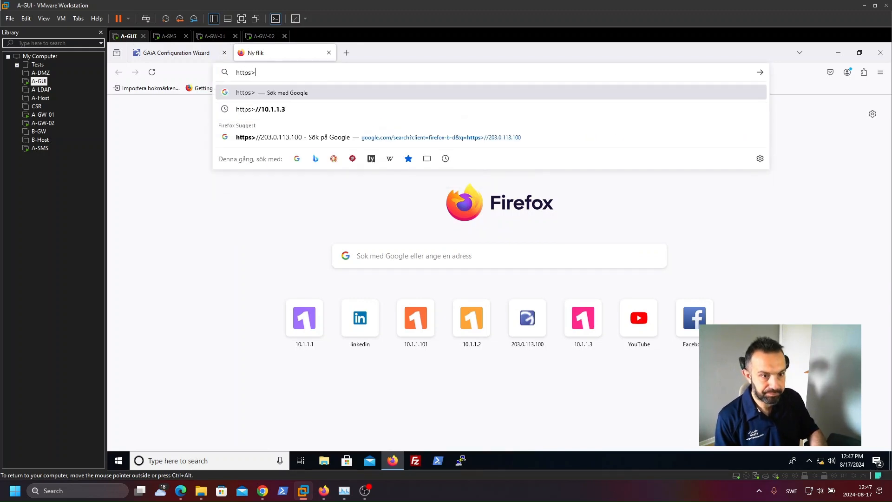
pyautogui.press('BackSpace')
pyautogui.write('://10.1.1.1/')
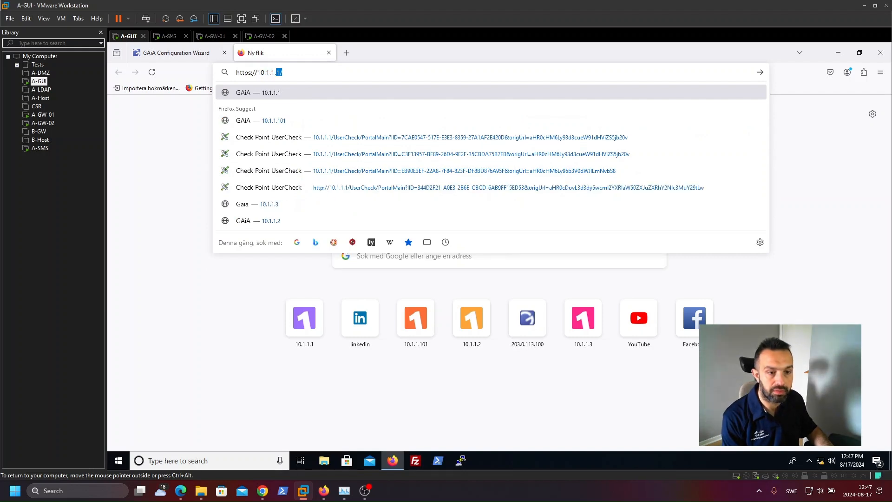
pyautogui.write('3')
pyautogui.press('Return')
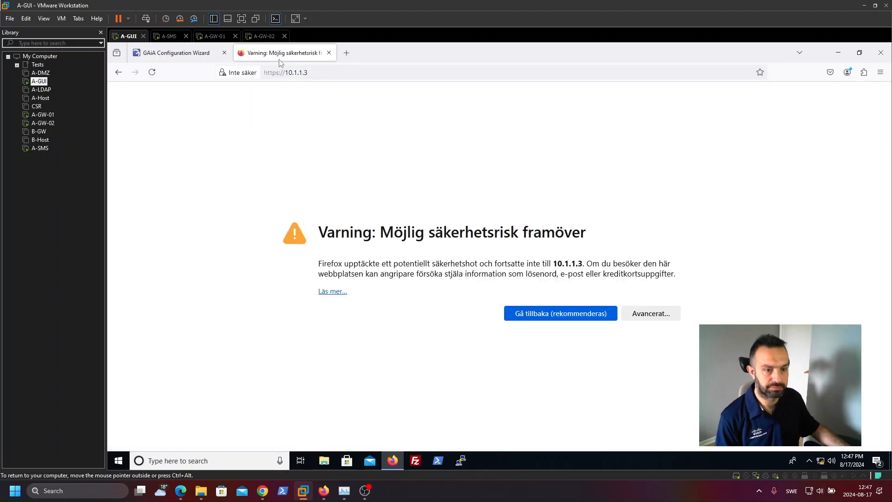
pyautogui.click(629, 313)
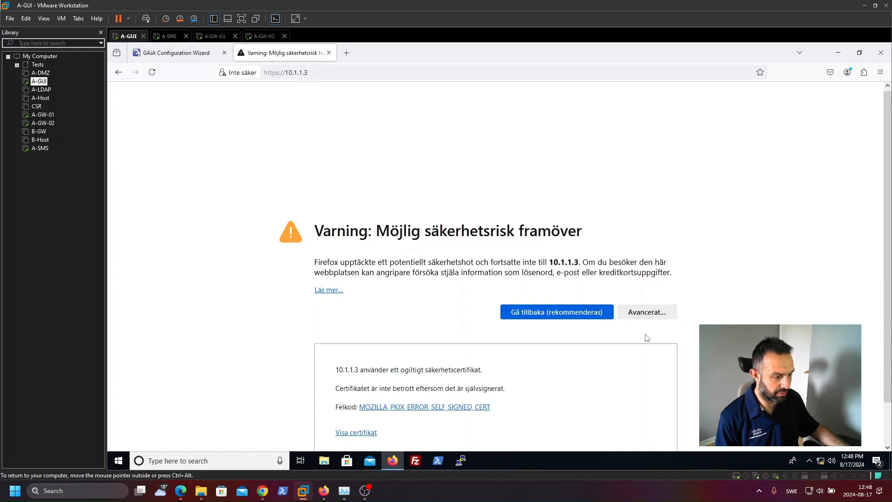
pyautogui.click(618, 417)
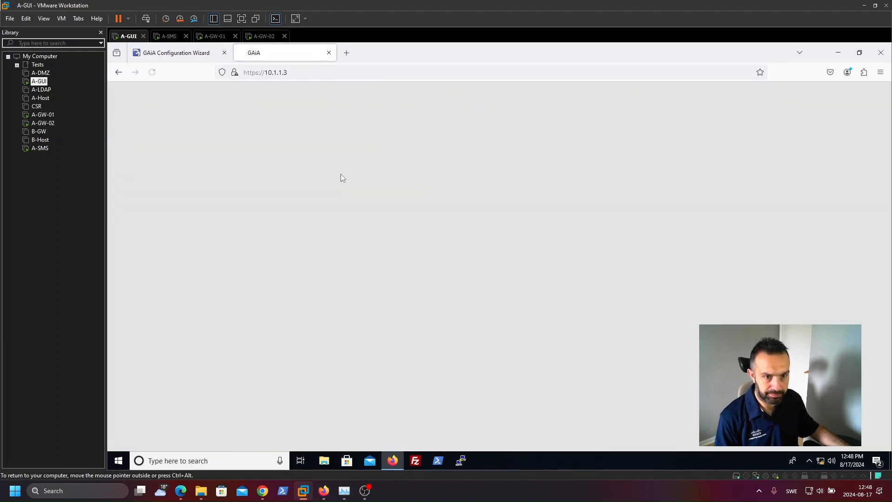
pyautogui.click(620, 316)
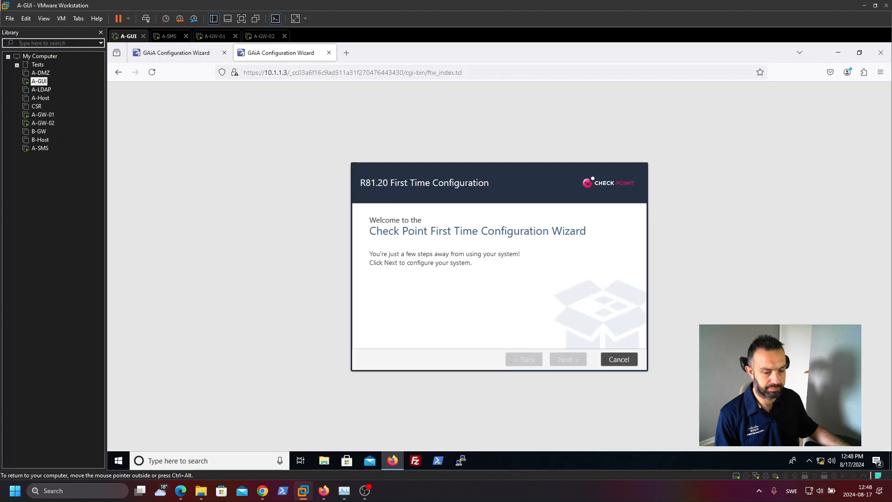
# Step: Advance through the A-GW-02 wizard with default deployment, internet connection, device information and installation type
pyautogui.click(575, 363)
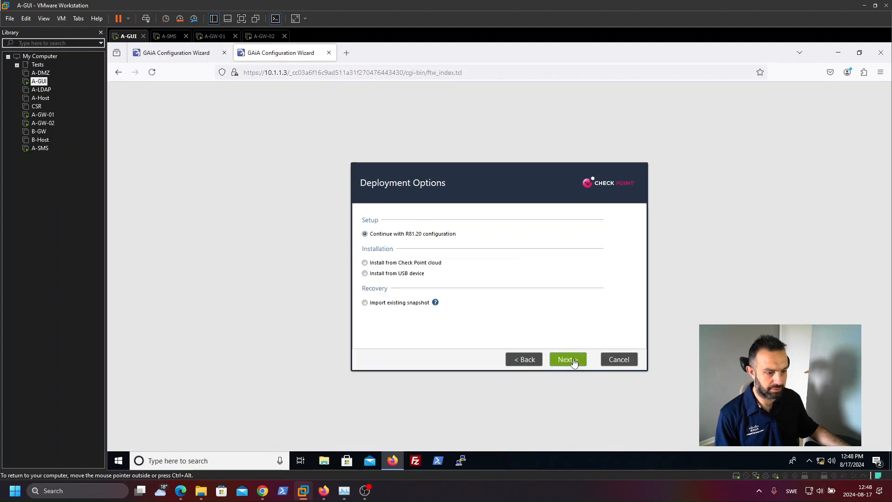
pyautogui.click(575, 363)
pyautogui.click(575, 363)
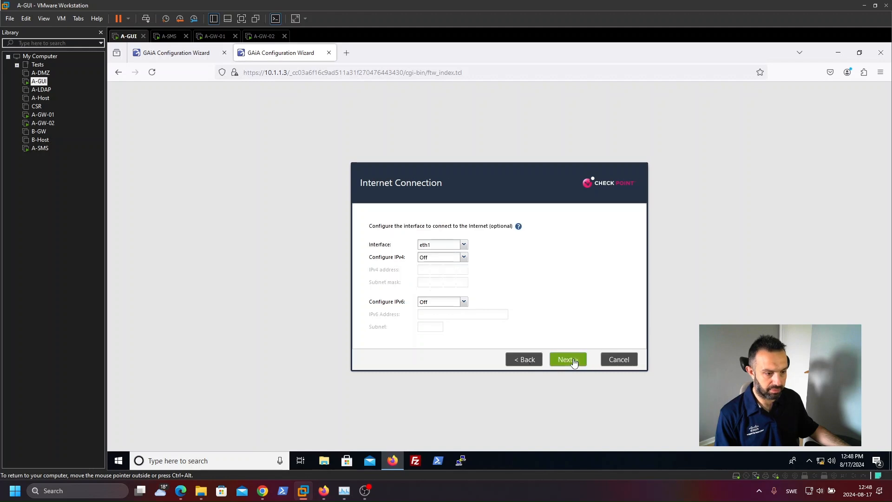
pyautogui.click(575, 363)
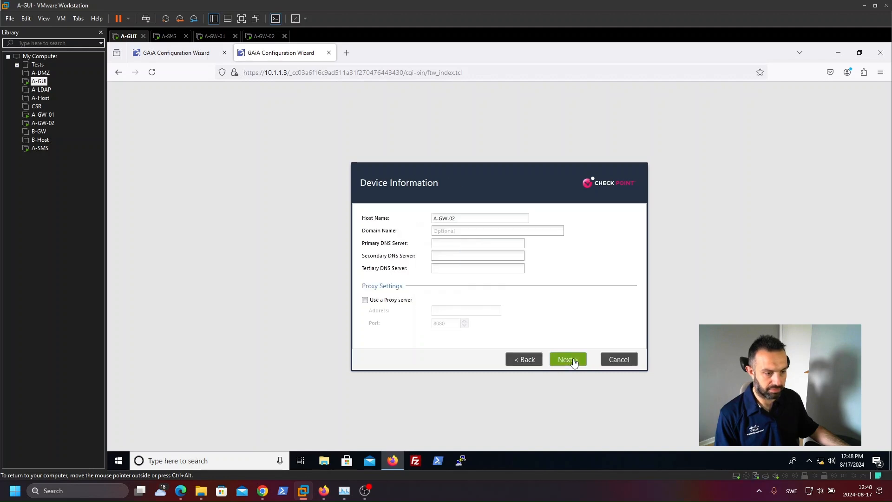
pyautogui.click(521, 365)
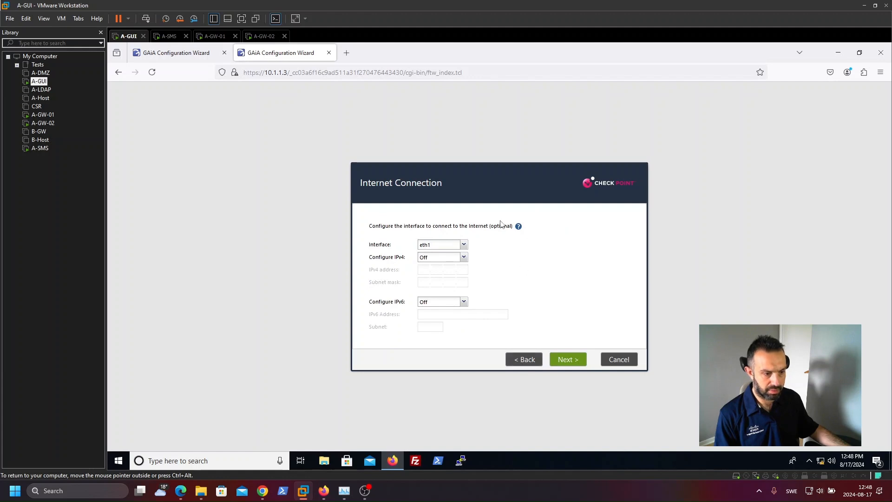
pyautogui.moveTo(501, 236)
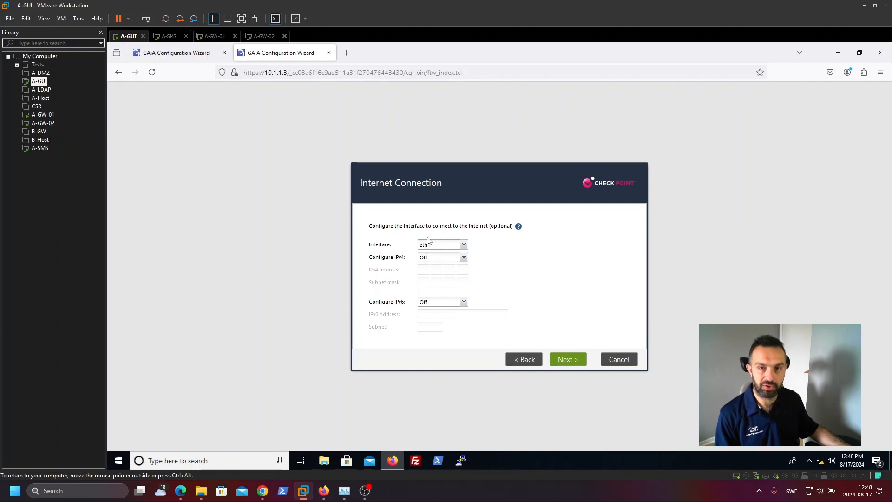
pyautogui.click(563, 360)
pyautogui.click(564, 361)
pyautogui.click(564, 361)
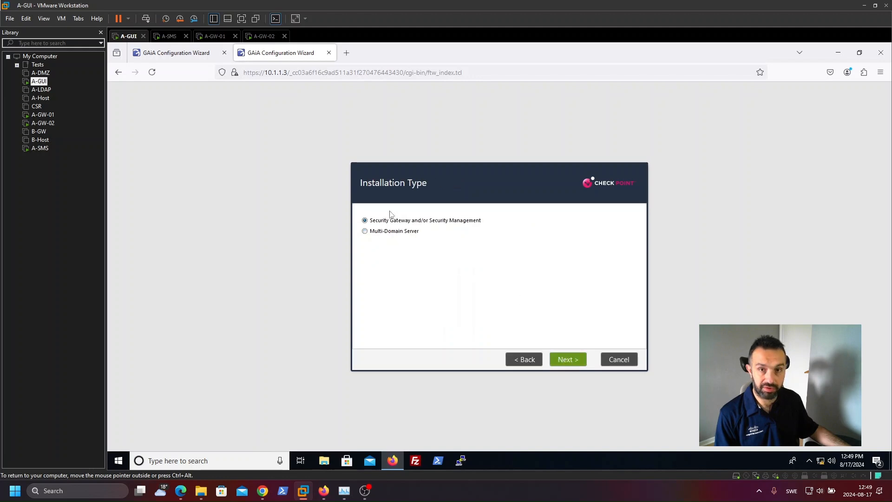
# Step: Select only Security Gateway as the product and keep No for a dynamically assigned IP
pyautogui.click(566, 360)
pyautogui.click(365, 242)
pyautogui.click(566, 362)
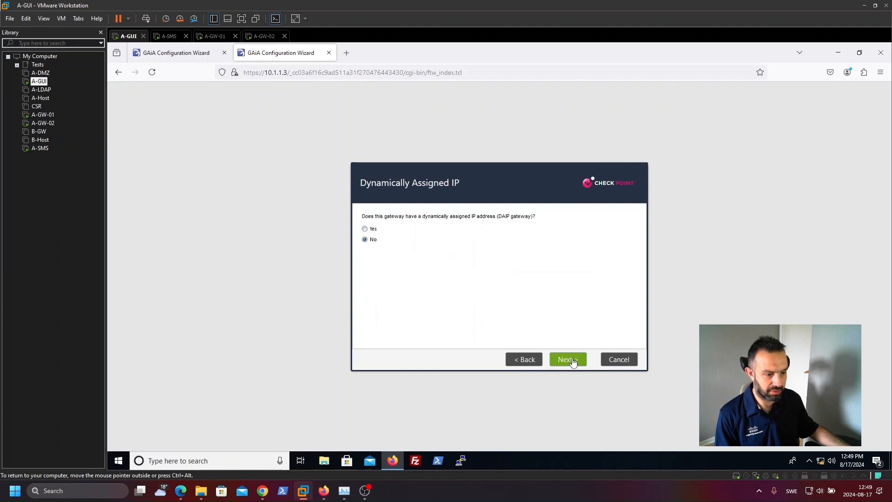
pyautogui.click(564, 364)
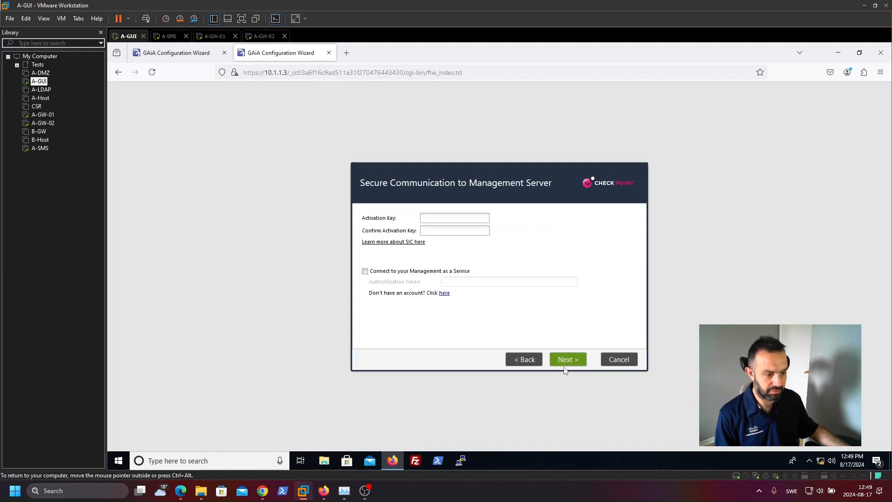
# Step: Enter and confirm the SIC activation key for A-GW-02, then finish the wizard and confirm starting the configuration
pyautogui.click(454, 218)
pyautogui.write('••••')
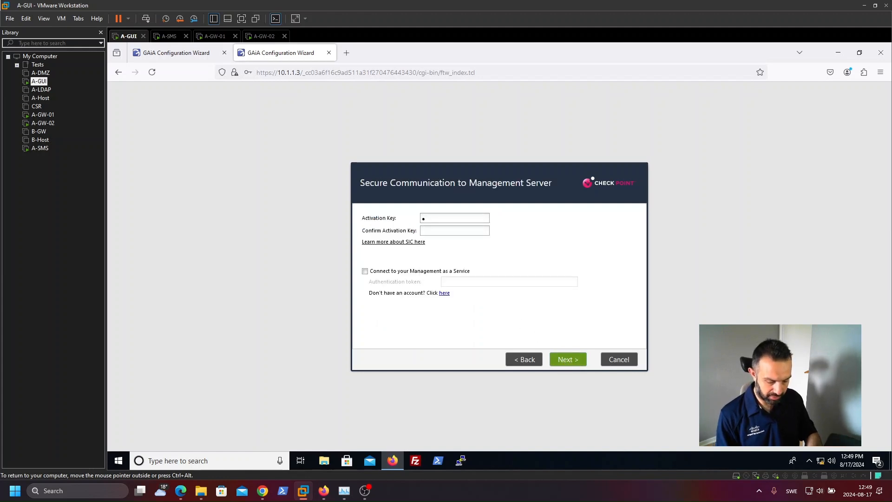
pyautogui.write('••••')
pyautogui.press('Tab')
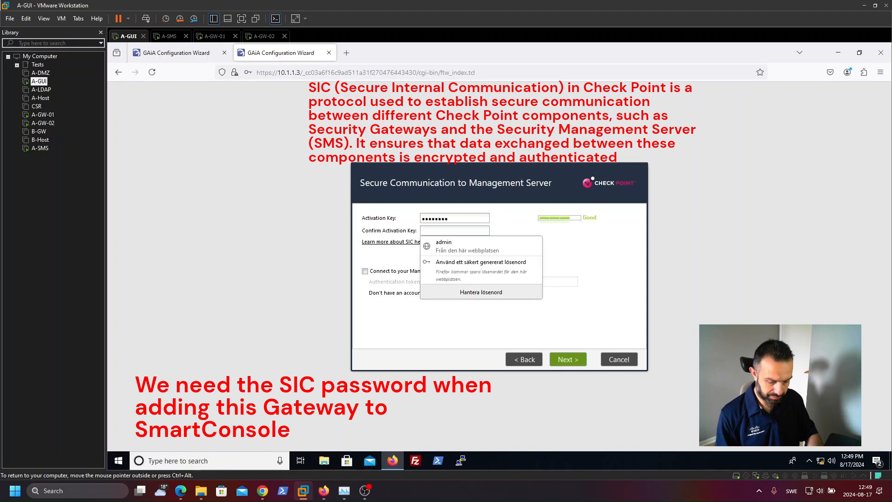
pyautogui.write('••••••••')
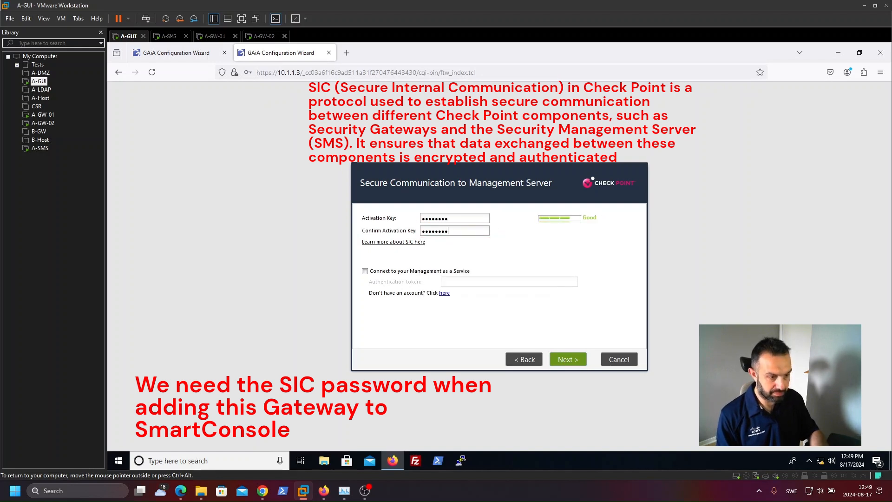
pyautogui.click(567, 360)
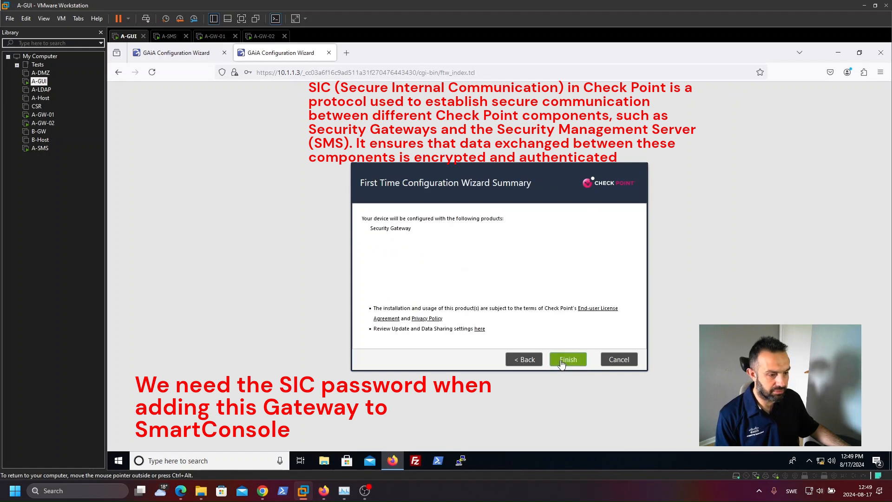
pyautogui.click(562, 362)
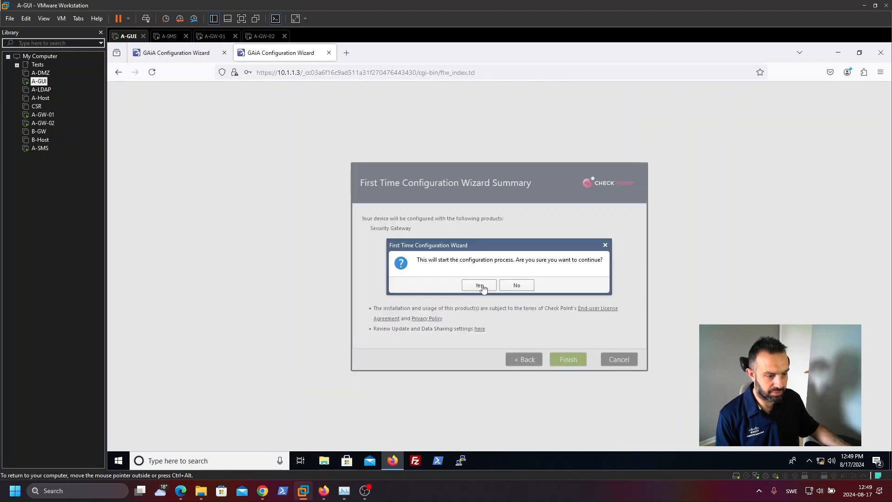
pyautogui.click(483, 285)
# Step: Log back in to the Gaia portals at 10.1.1.2 and 10.1.1.3 once both configurations have finished
pyautogui.click(168, 52)
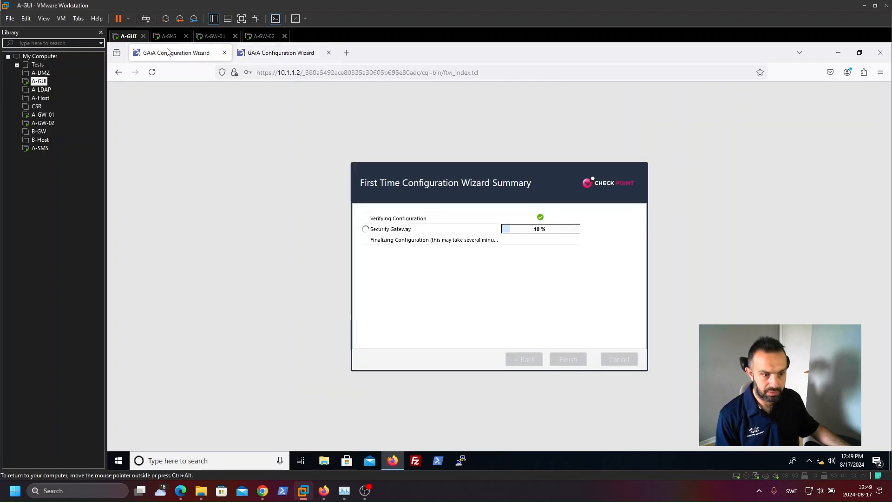
pyautogui.click(296, 54)
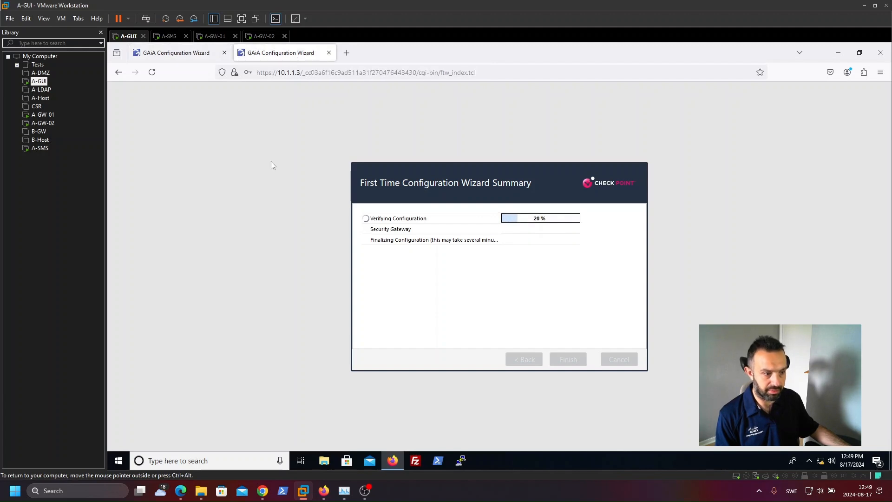
pyautogui.click(177, 54)
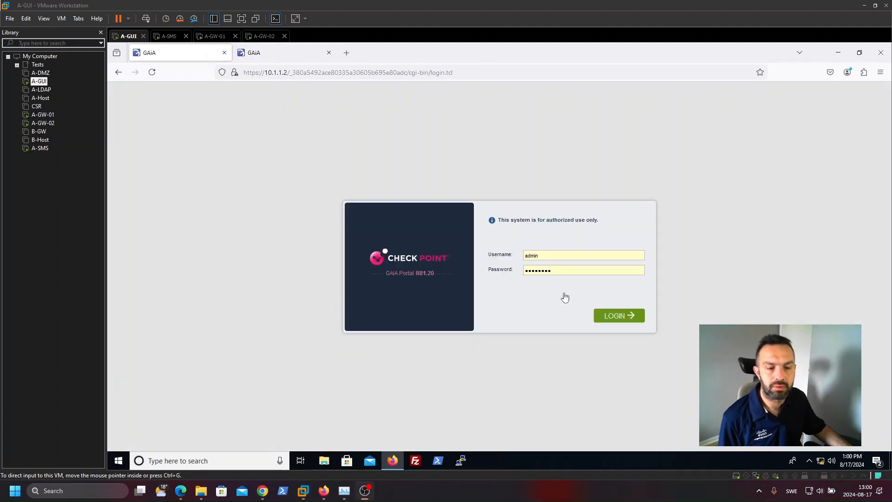
pyautogui.click(614, 316)
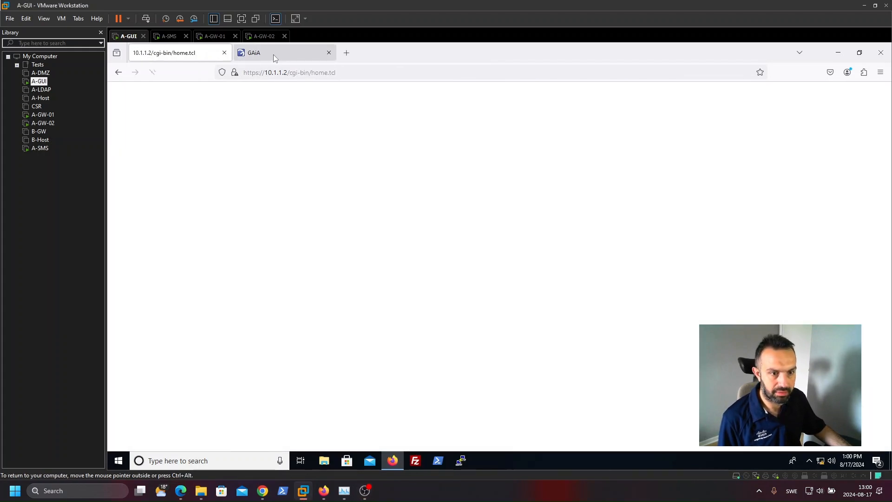
pyautogui.click(273, 54)
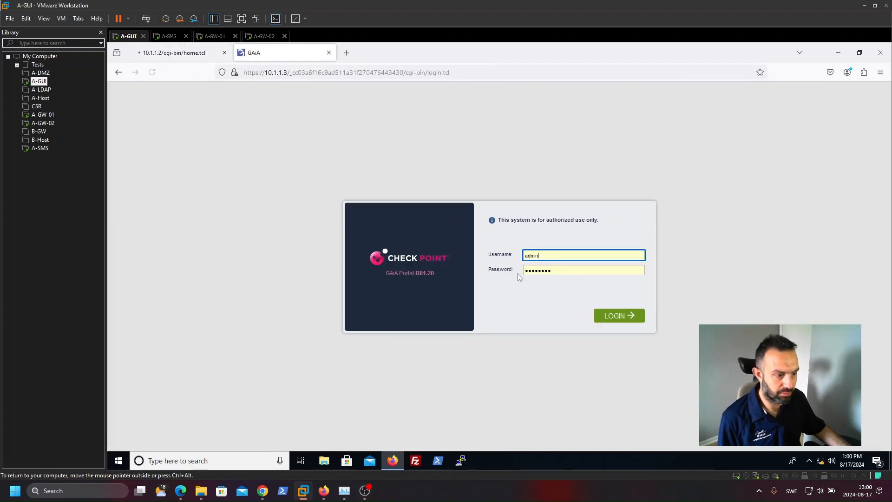
pyautogui.click(605, 319)
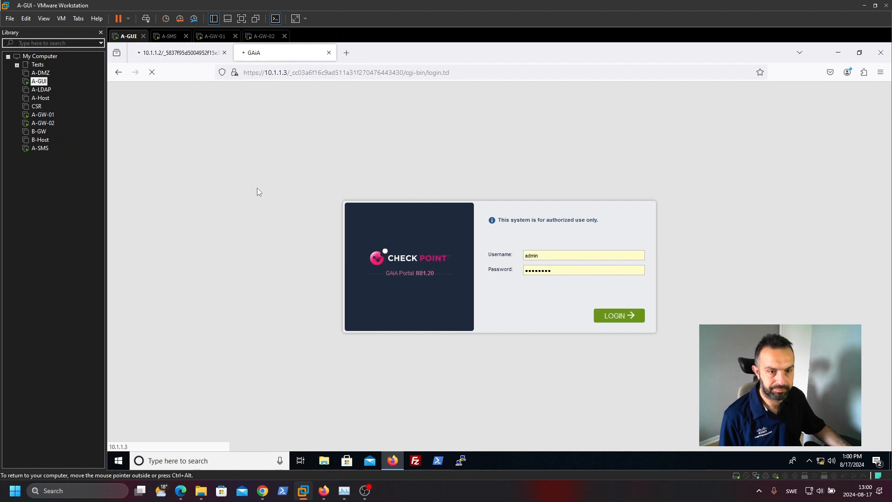
# Step: Open A-GW-01's Network Interfaces page and compare it with the addressing in the lab setup guide PDF
pyautogui.click(175, 55)
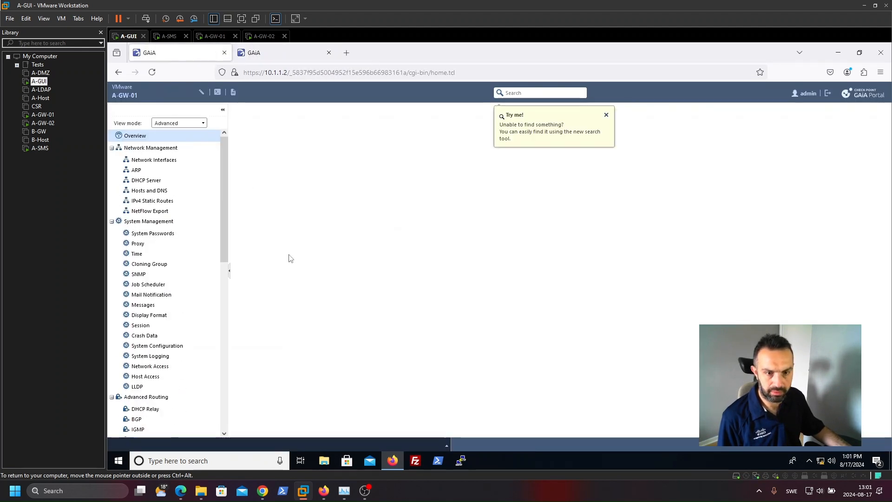
pyautogui.click(164, 161)
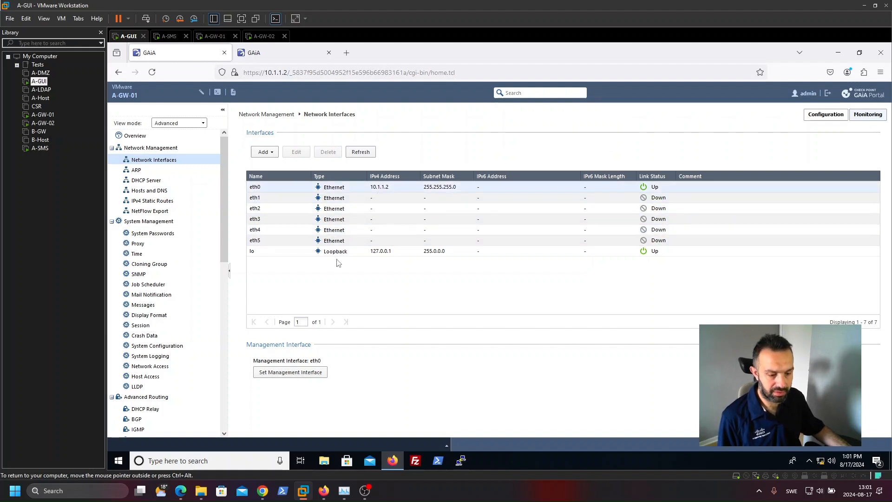
pyautogui.moveTo(263, 490)
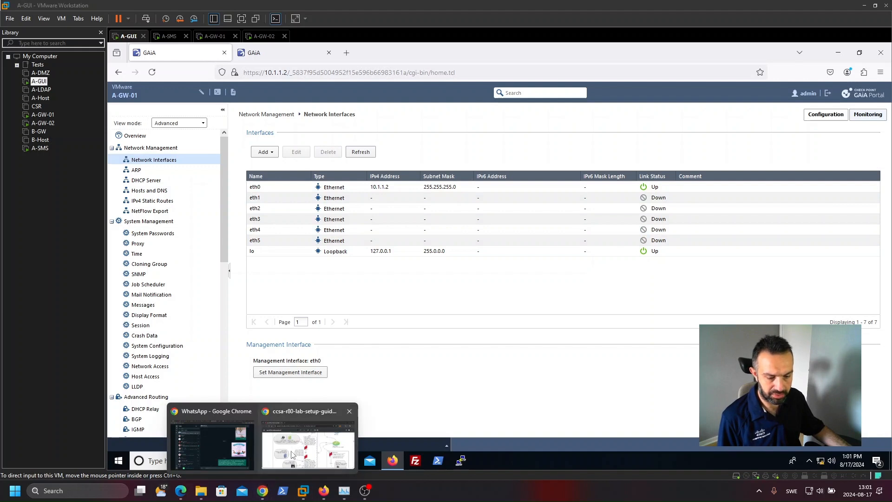
pyautogui.click(306, 444)
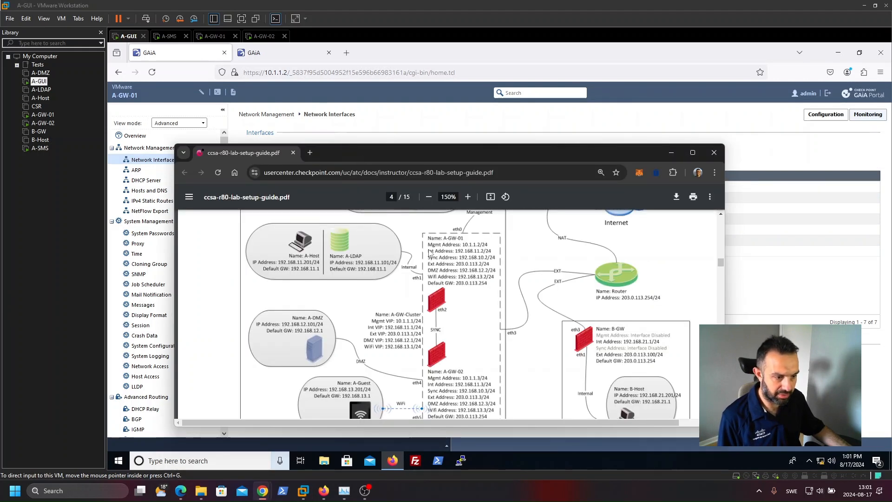
pyautogui.moveTo(431, 156); pyautogui.dragTo(391, 213)
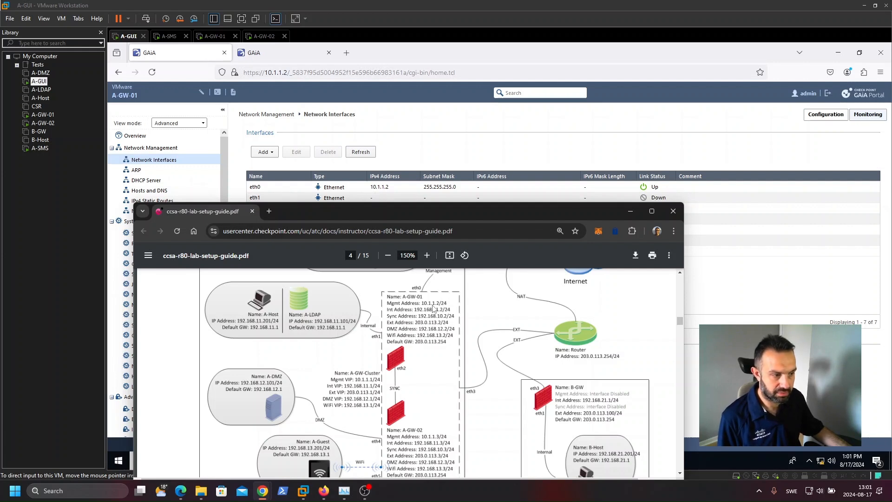
# Step: Edit A-GW-01's eth0 interface, accepting the connected-interface caution, and add the comment Management Interface
pyautogui.click(359, 190)
pyautogui.click(363, 188)
pyautogui.click(296, 152)
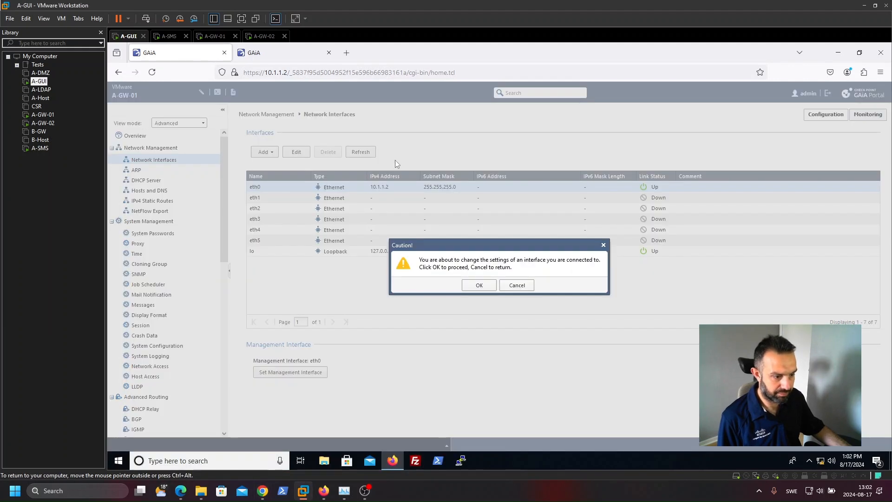
pyautogui.click(479, 285)
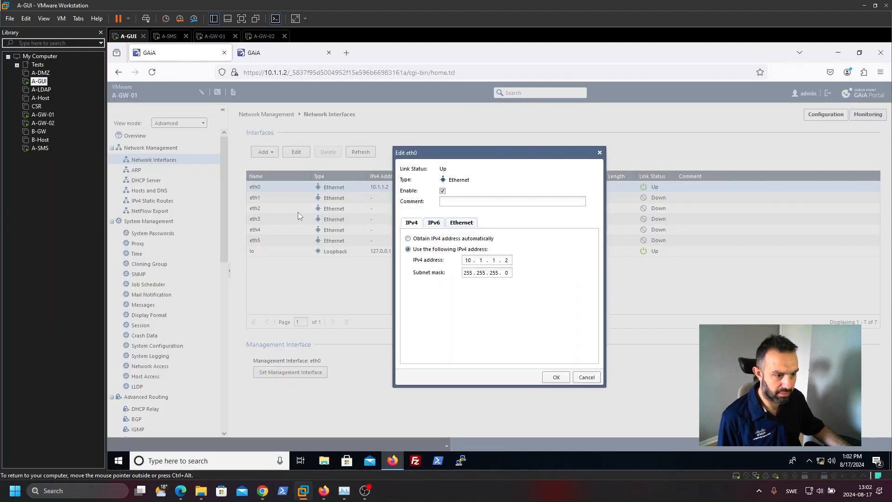
pyautogui.click(442, 202)
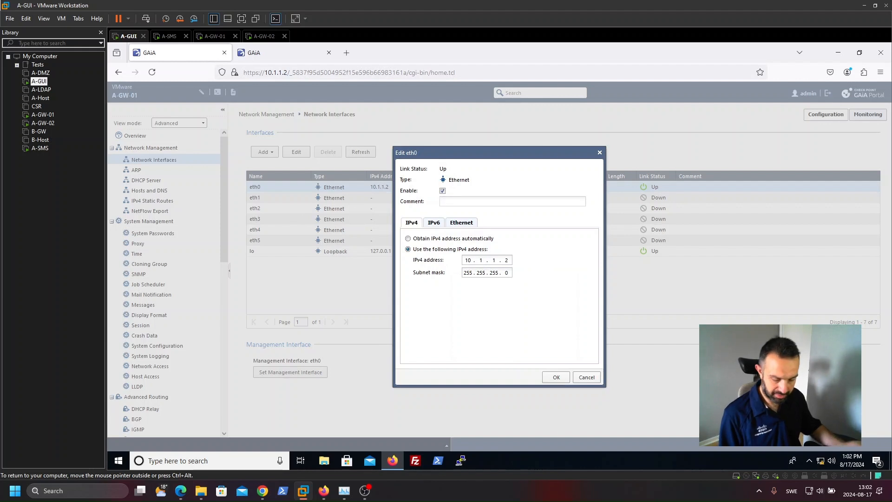
pyautogui.write('Managemen')
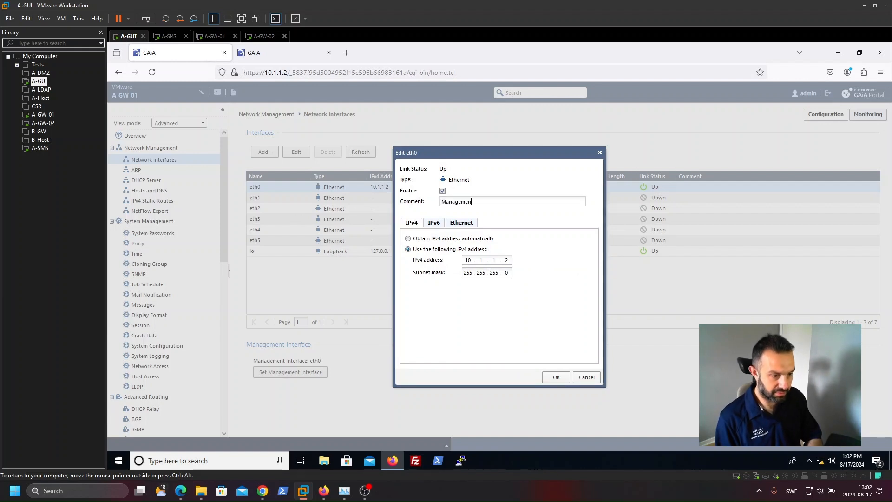
pyautogui.write('t Interface')
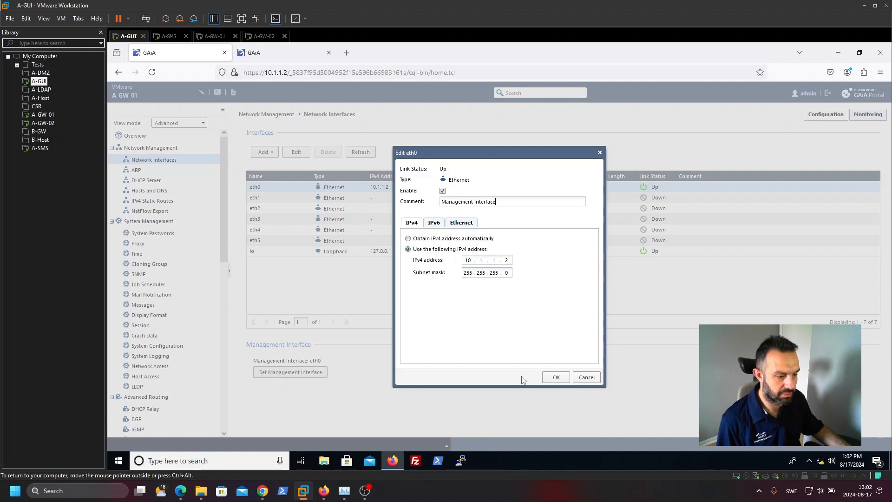
pyautogui.click(552, 378)
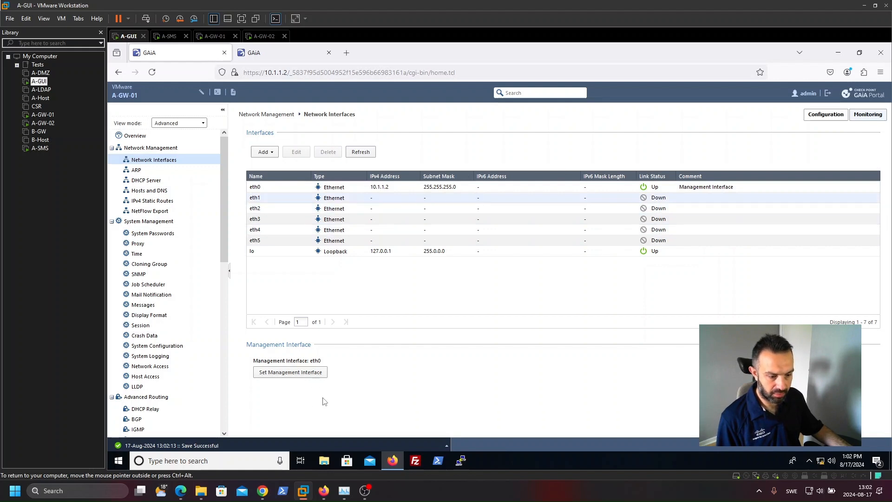
# Step: Check the lab guide's A-GW-01 addresses, then open eth1 for editing and comment it as Internal Address
pyautogui.moveTo(262, 491)
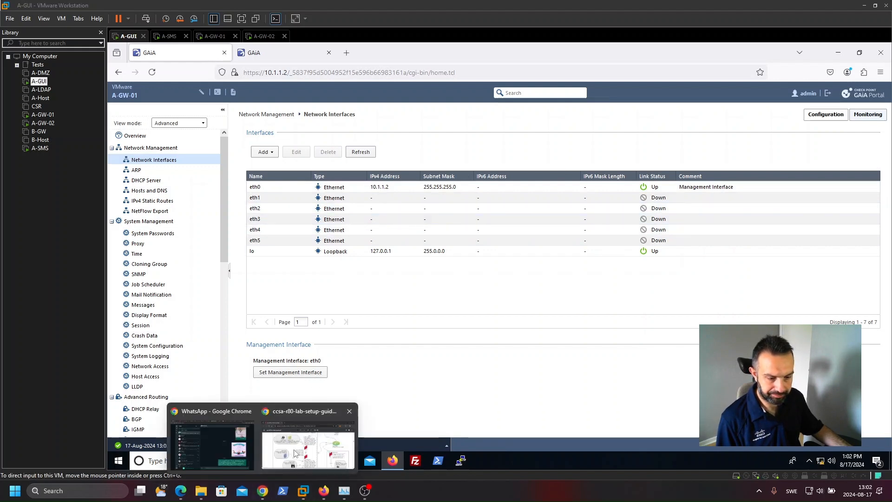
pyautogui.click(295, 453)
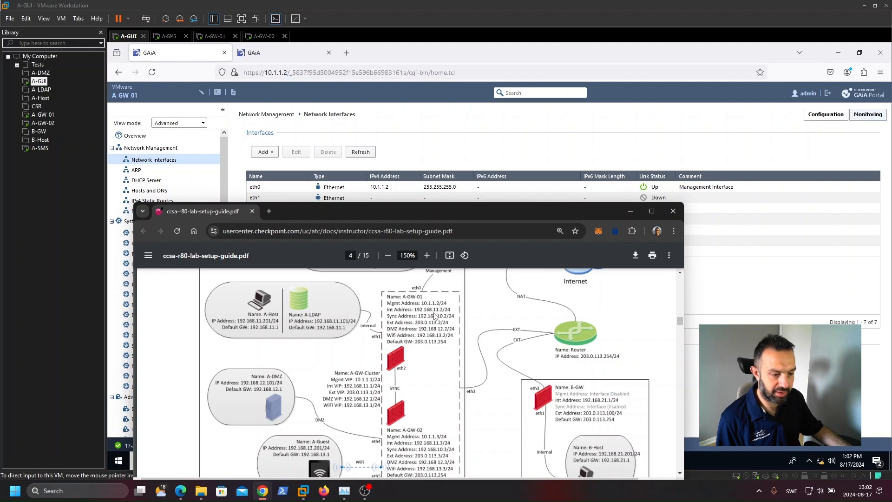
pyautogui.click(407, 147)
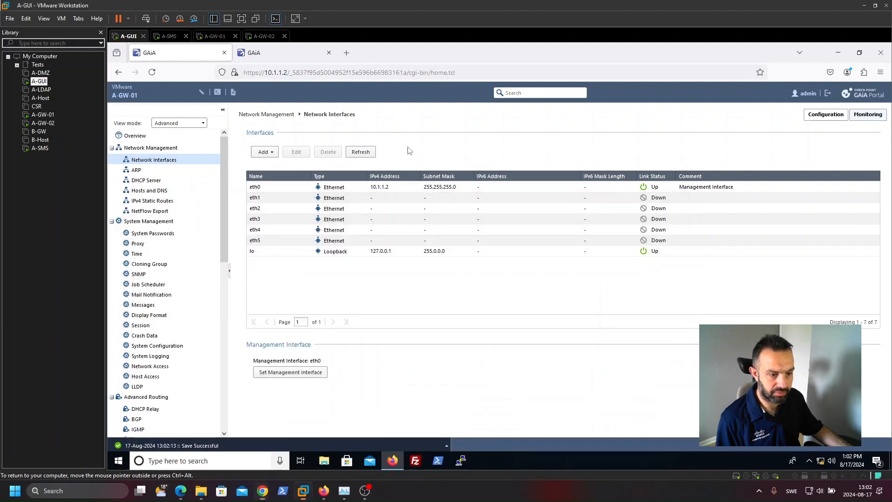
pyautogui.click(293, 197)
pyautogui.click(297, 152)
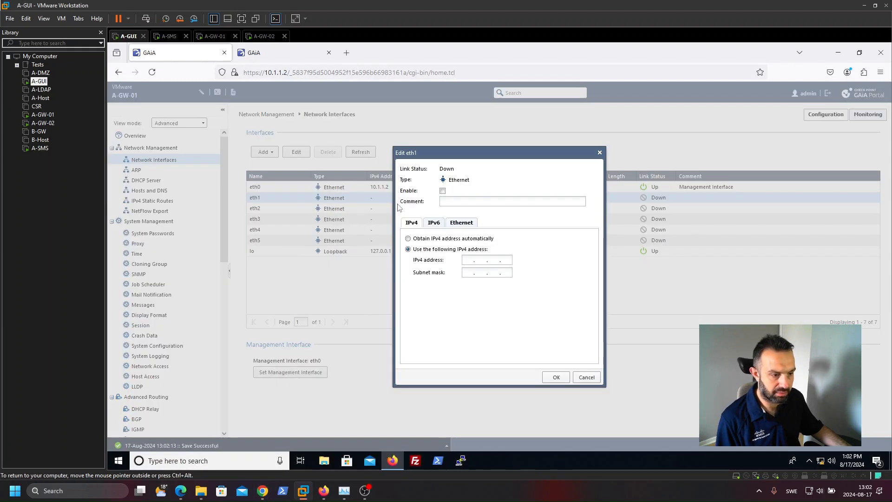
pyautogui.click(469, 202)
pyautogui.write('Internal')
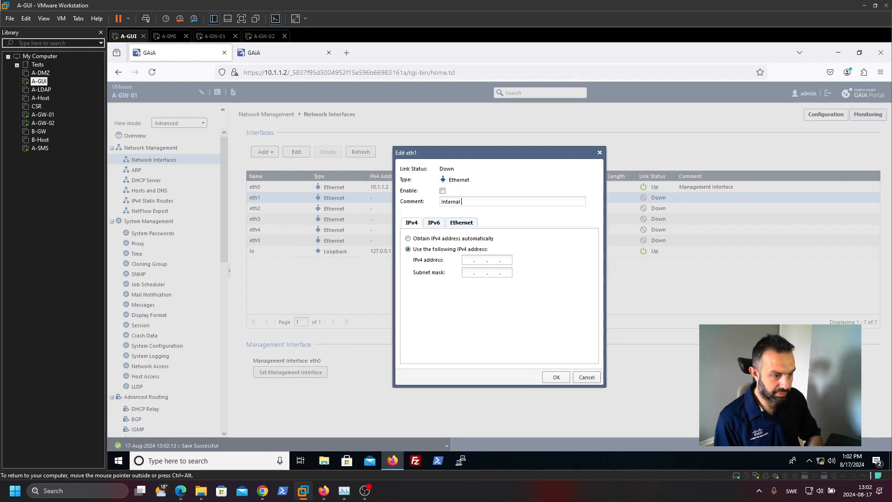
pyautogui.write(' A')
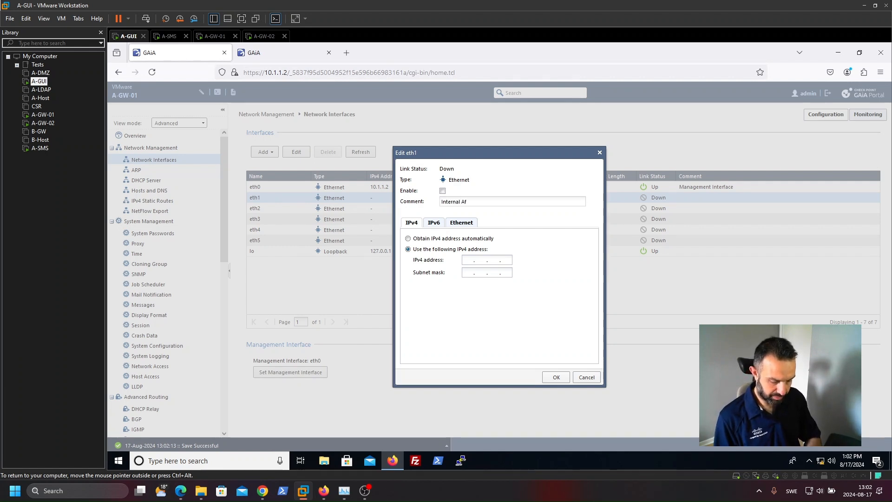
pyautogui.write('ddress')
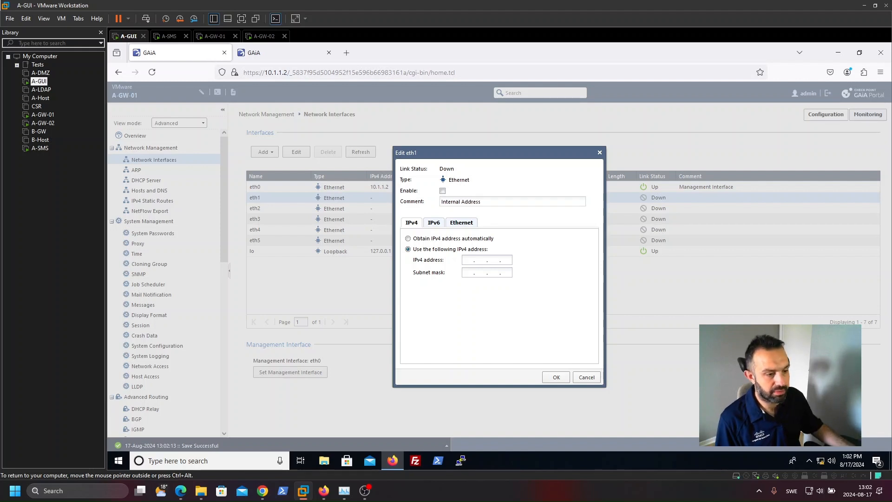
# Step: Enable eth1 and set its IPv4 address to 192.168.11.2 with subnet mask 255.255.255.0
pyautogui.click(443, 191)
pyautogui.click(468, 260)
pyautogui.write('192168')
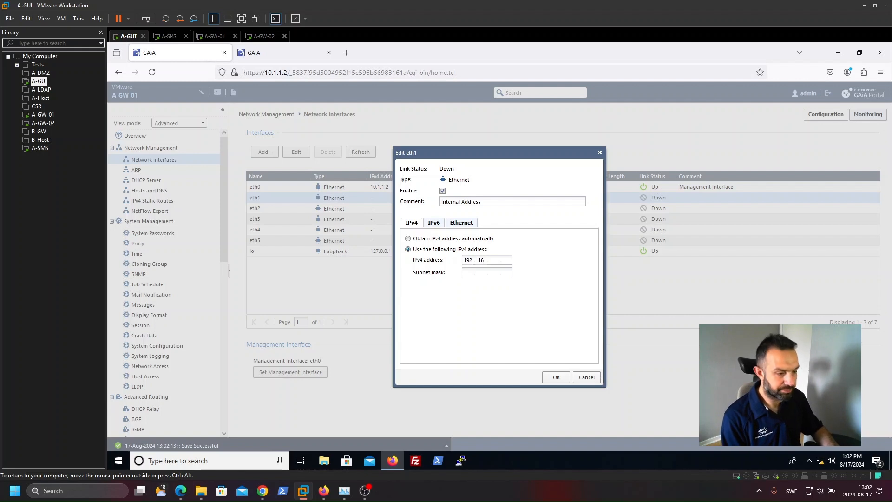
pyautogui.write('11 ')
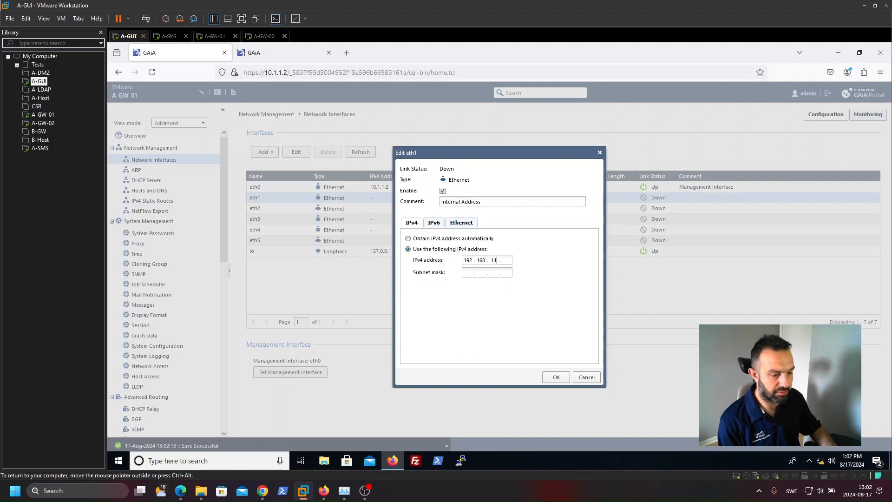
pyautogui.write('.2')
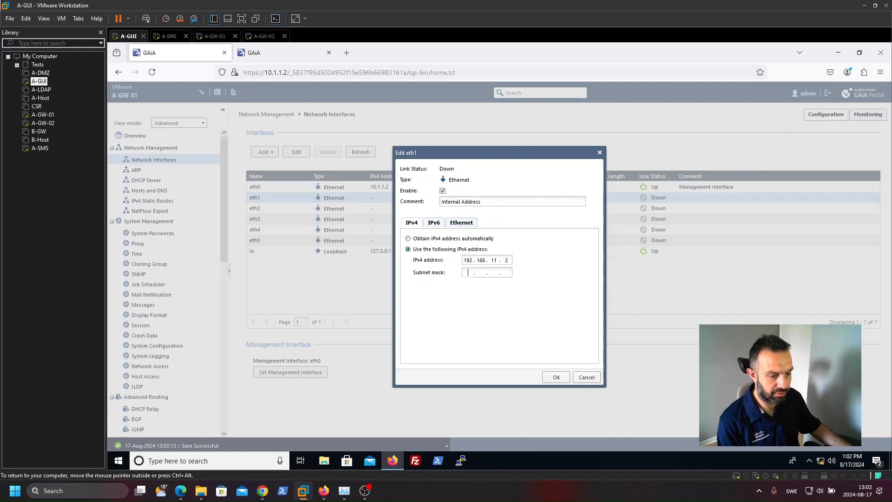
pyautogui.write('255.255.255.0')
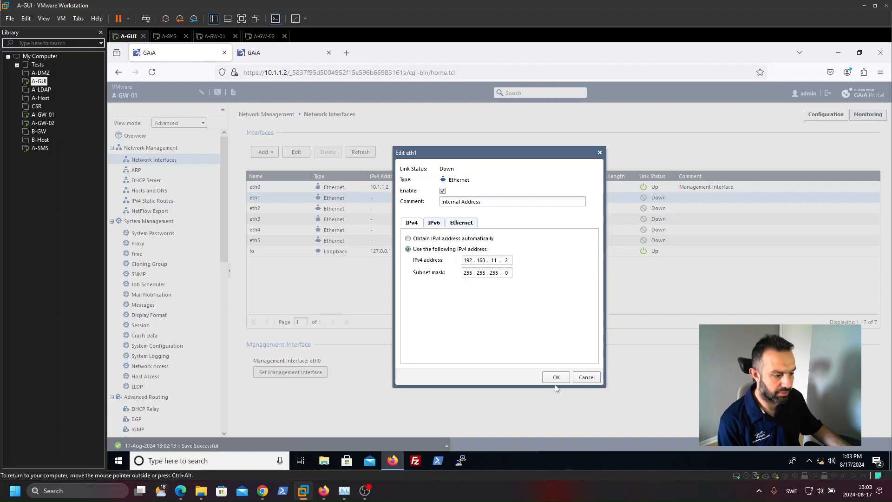
pyautogui.click(557, 377)
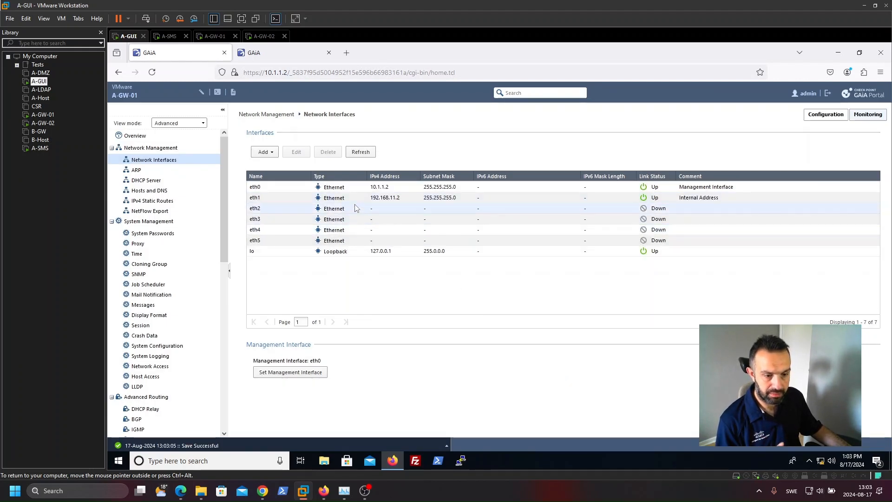
# Step: Switch to A-GW-02's Network Interfaces page and compare its interfaces with the A-GW-02 addresses in the lab guide
pyautogui.click(266, 53)
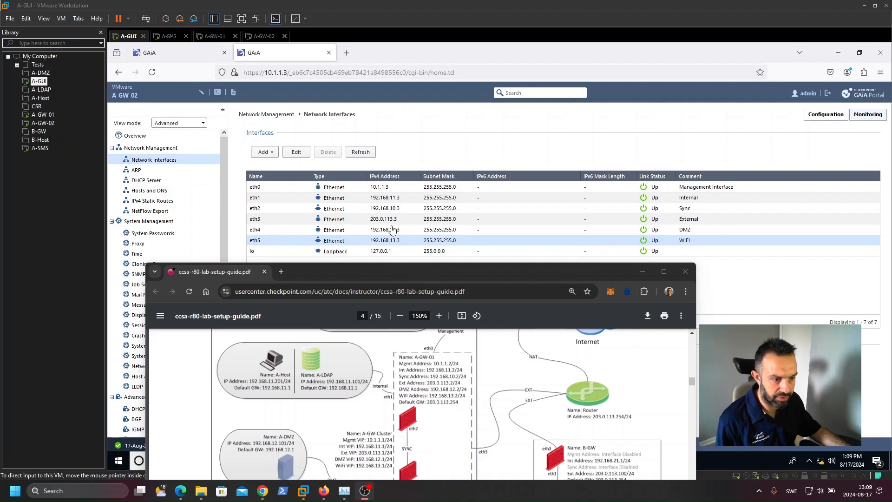
pyautogui.scroll(-2, 417, 384)
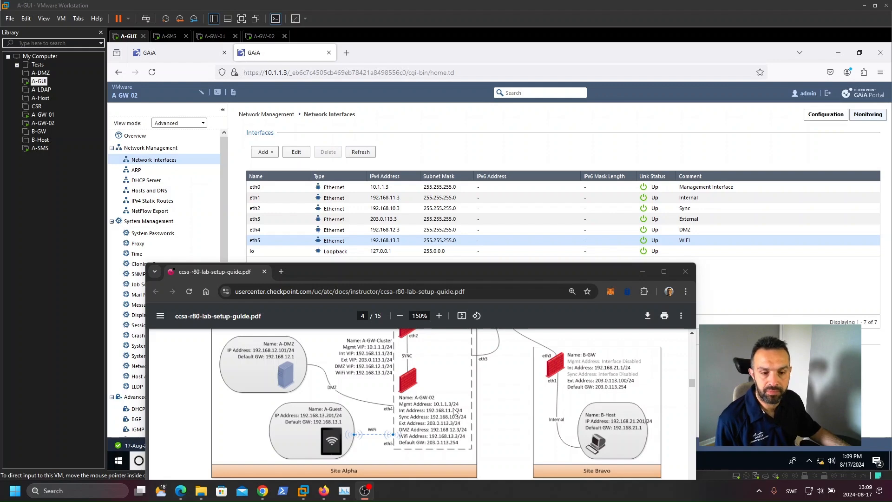
pyautogui.moveTo(430, 272); pyautogui.dragTo(403, 148)
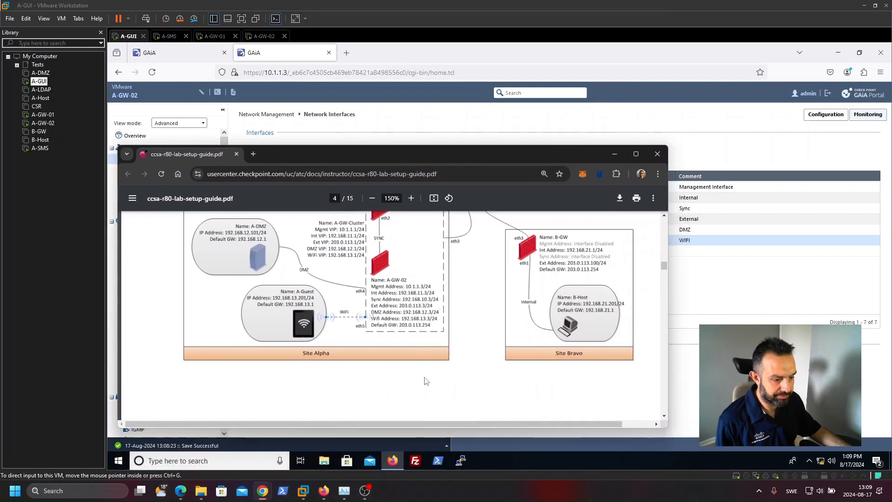
pyautogui.moveTo(434, 424); pyautogui.dragTo(511, 421)
pyautogui.scroll(3, 512, 369)
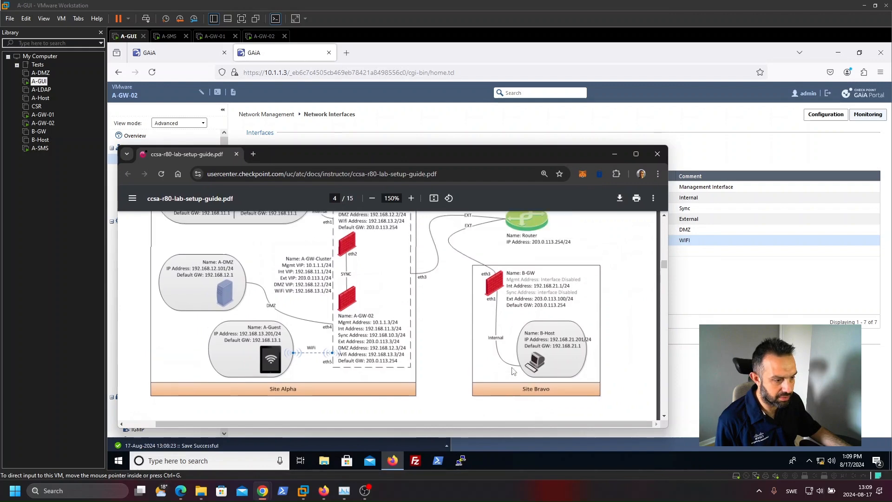